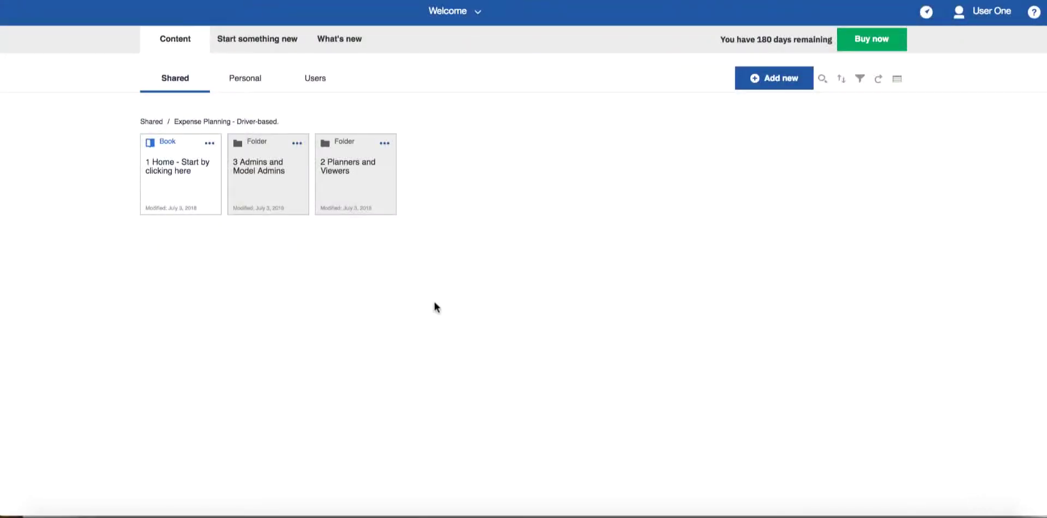
Open the '1 Home - Start by clicking here' book from the shared Expense Planning folder
{"action": "left_click", "coordinate": [187, 187]}
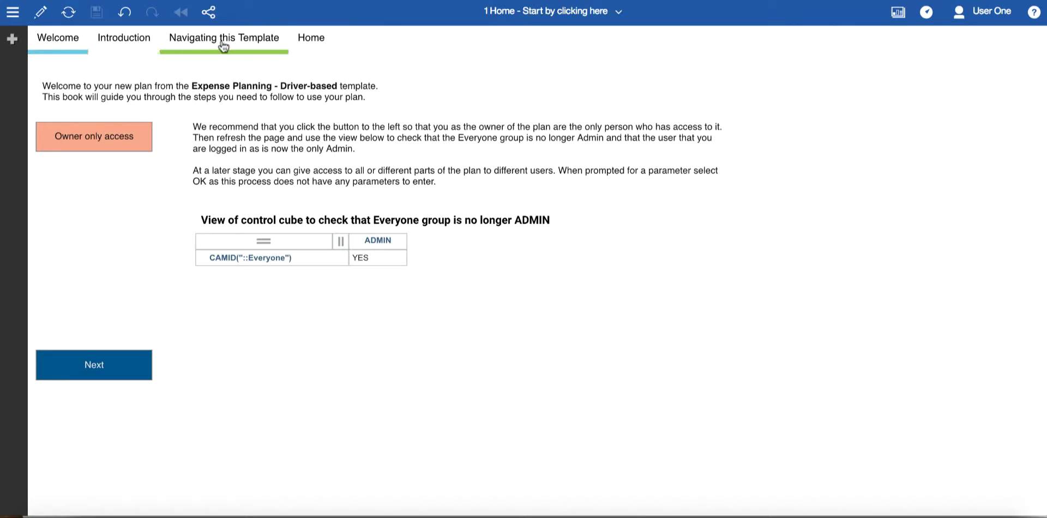
Page through the Introduction and Navigating this Template tabs, ending on the Home tab
{"action": "left_click", "coordinate": [122, 43]}
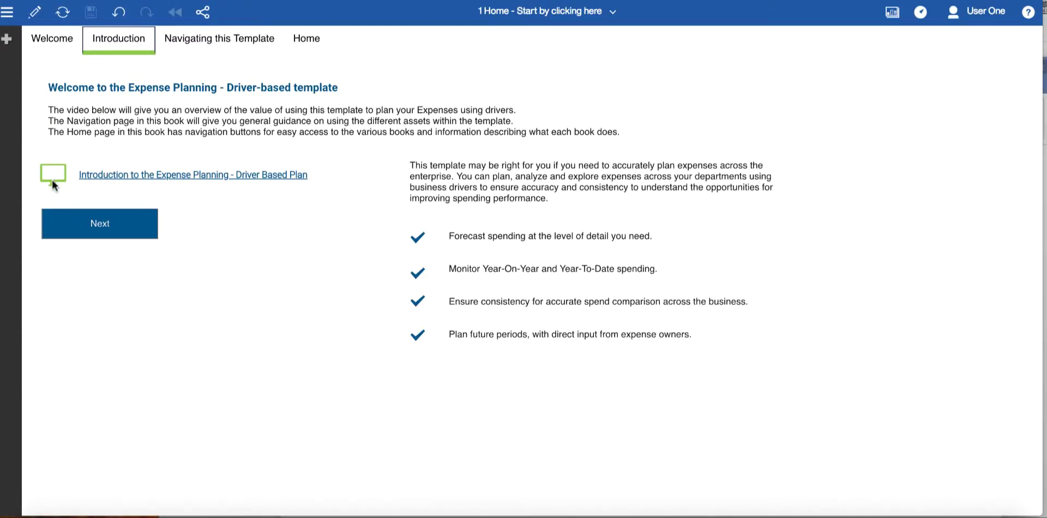
{"action": "left_click", "coordinate": [201, 47]}
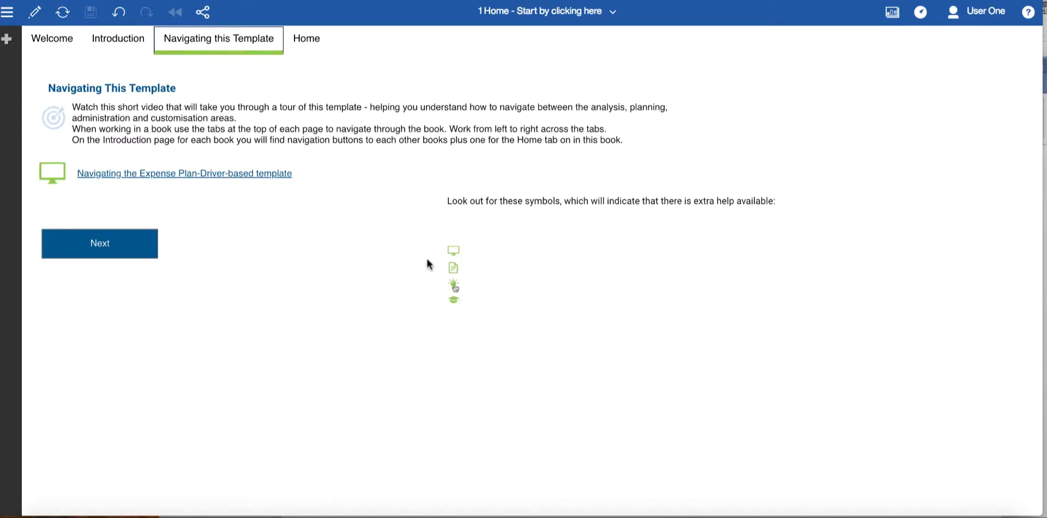
{"action": "left_click", "coordinate": [301, 41]}
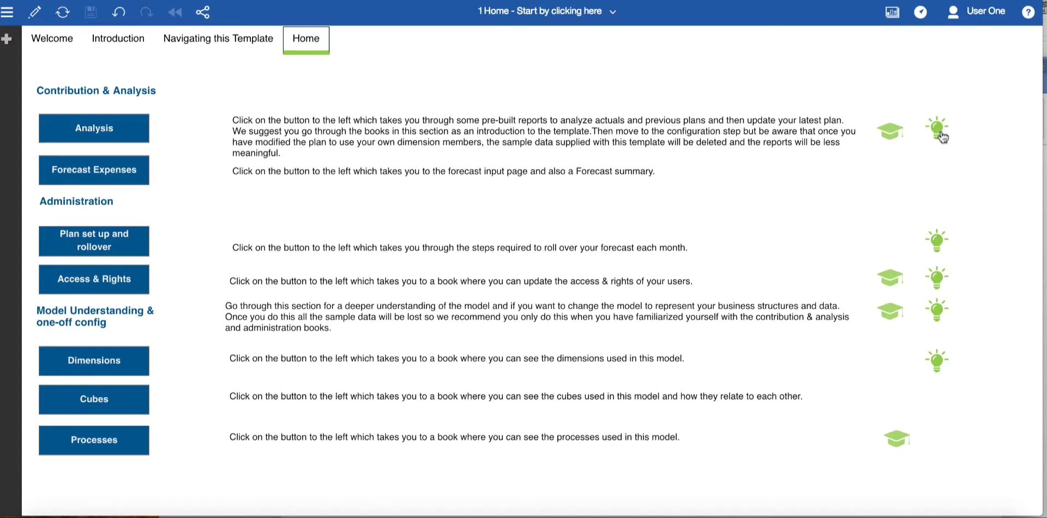
Read the Learning with Tutorials and Analyze & Plan help notes, then list the open pages
{"action": "left_click", "coordinate": [891, 132]}
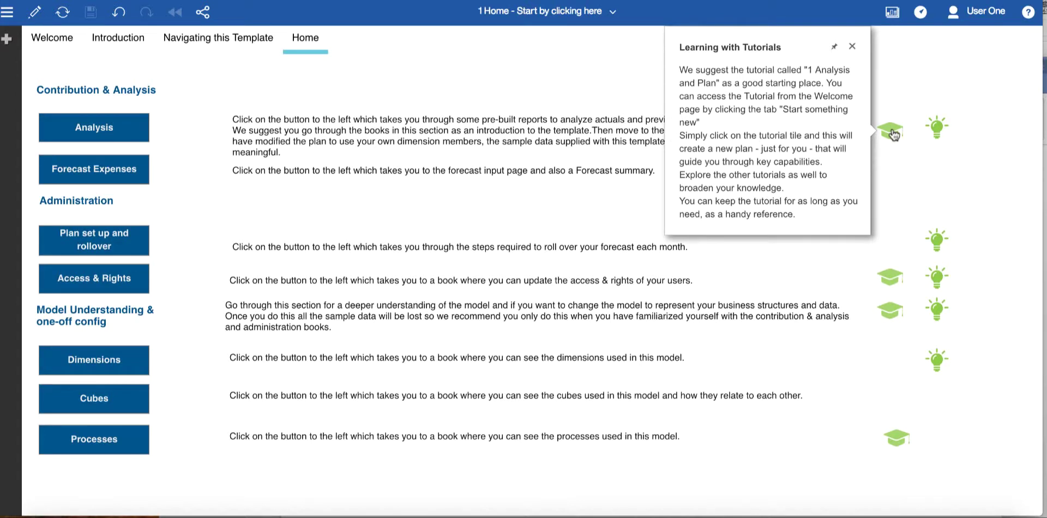
{"action": "left_click", "coordinate": [939, 131]}
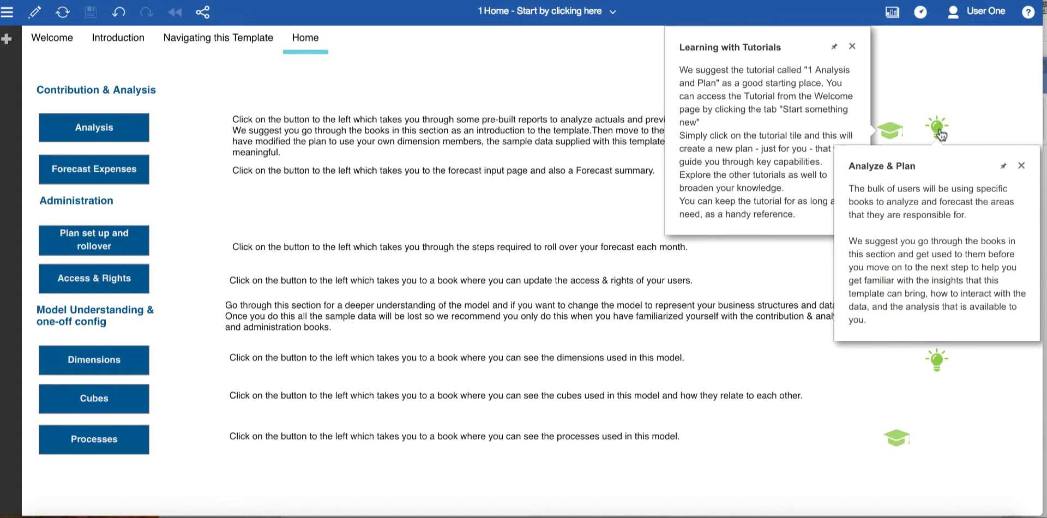
{"action": "left_click", "coordinate": [555, 16]}
Visit the Welcome page's Guided tutorials, then return to the 1 Home book
{"action": "left_click", "coordinate": [493, 71]}
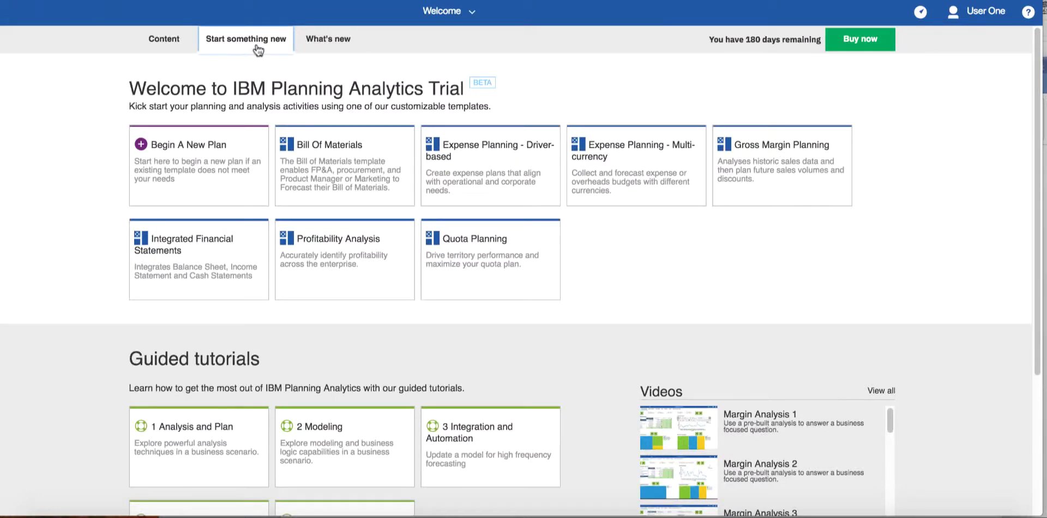
{"action": "left_click_drag", "start_coordinate": [1037, 137], "coordinate": [1036, 277]}
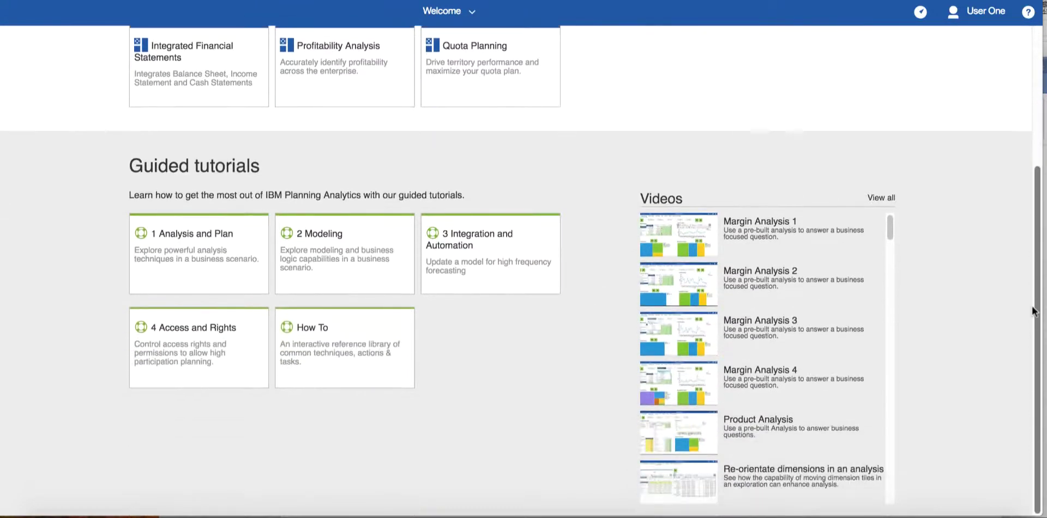
{"action": "left_click", "coordinate": [430, 12]}
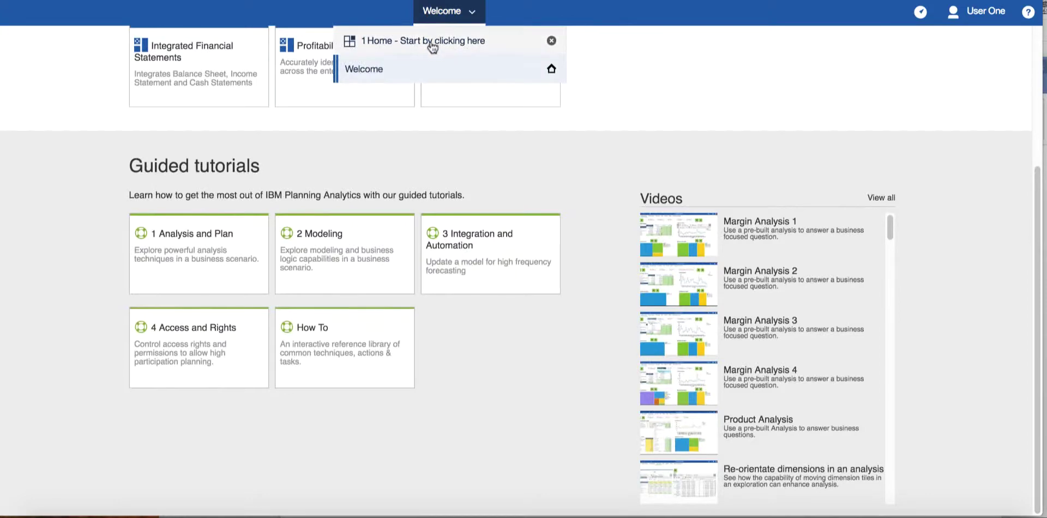
{"action": "left_click", "coordinate": [432, 41]}
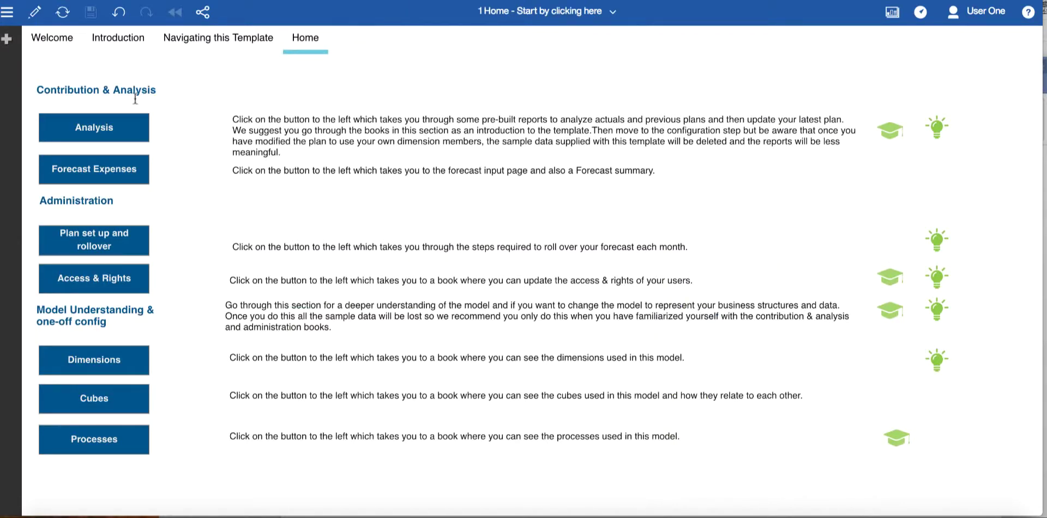
Open the Analysis book on its Expense Trend & Variance sheet
{"action": "left_click", "coordinate": [107, 130]}
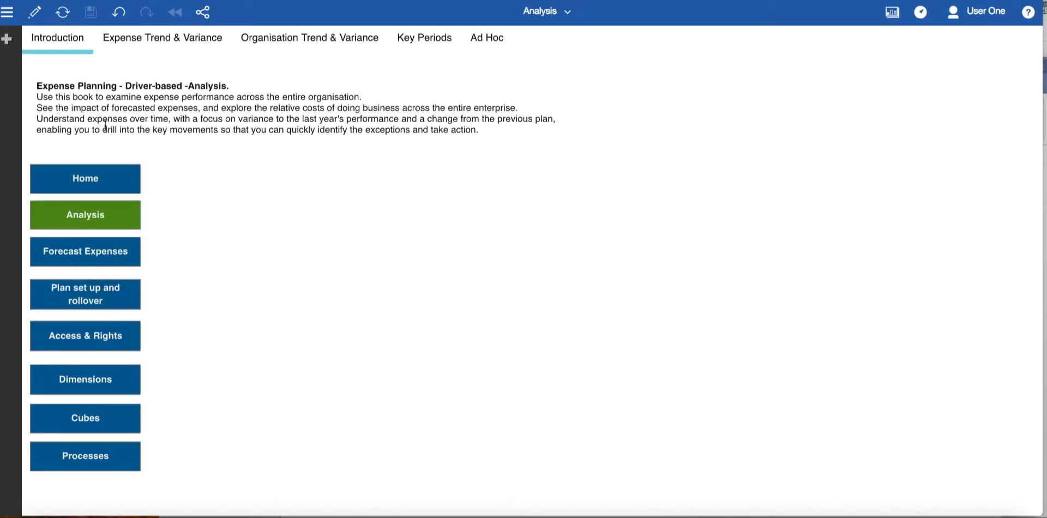
{"action": "left_click", "coordinate": [115, 44]}
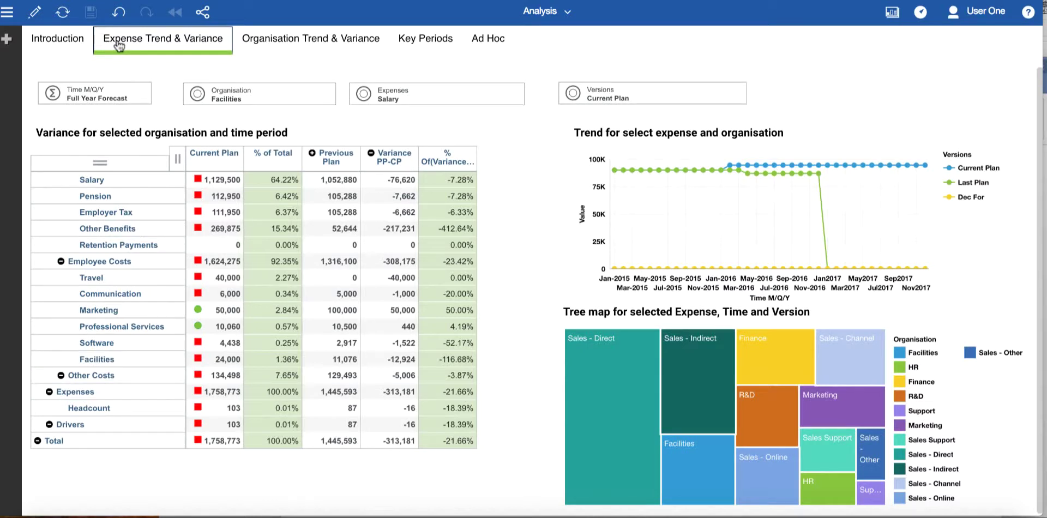
Review the Organisation Trend & Variance sheet and its member list, then the Key Periods and Ad Hoc sheets
{"action": "left_click", "coordinate": [274, 43]}
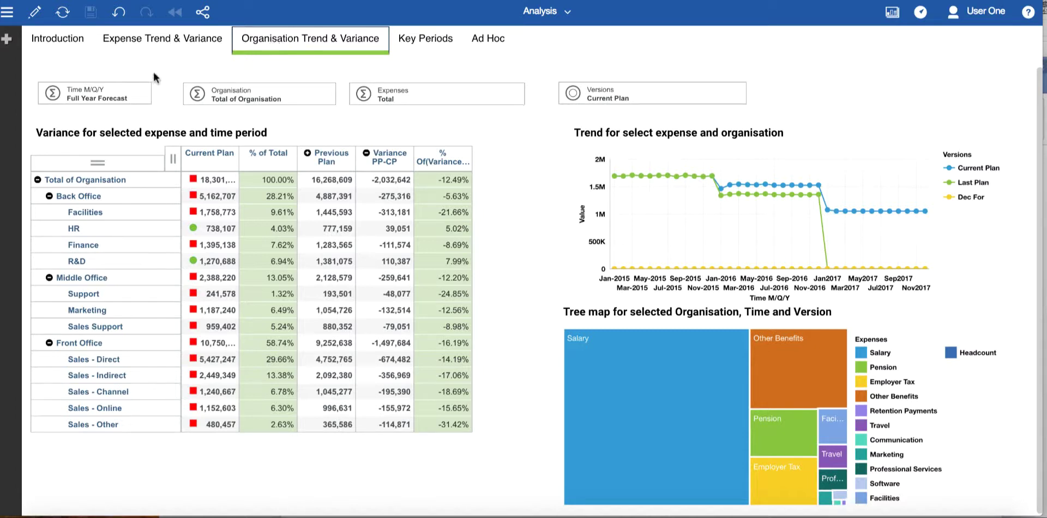
{"action": "left_click", "coordinate": [256, 100]}
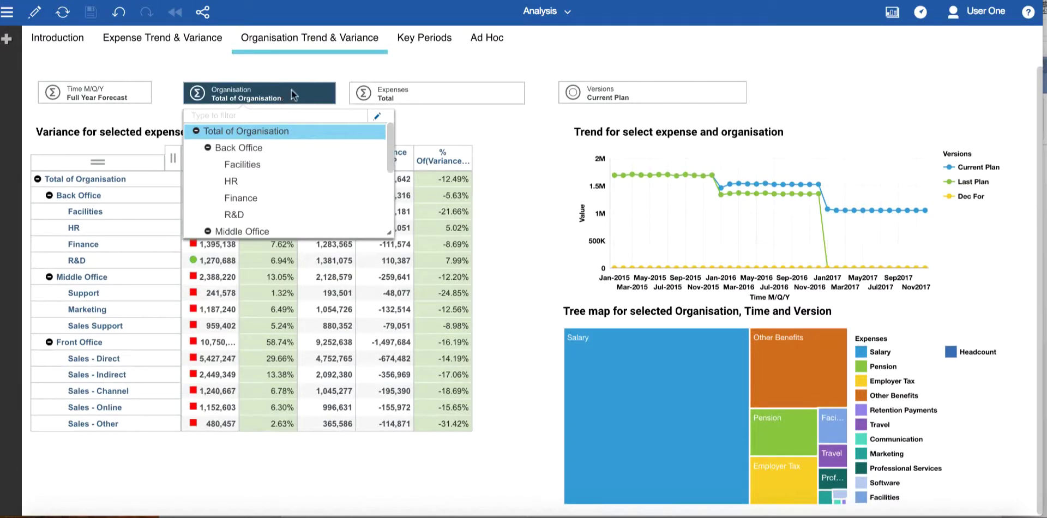
{"action": "left_click", "coordinate": [415, 39]}
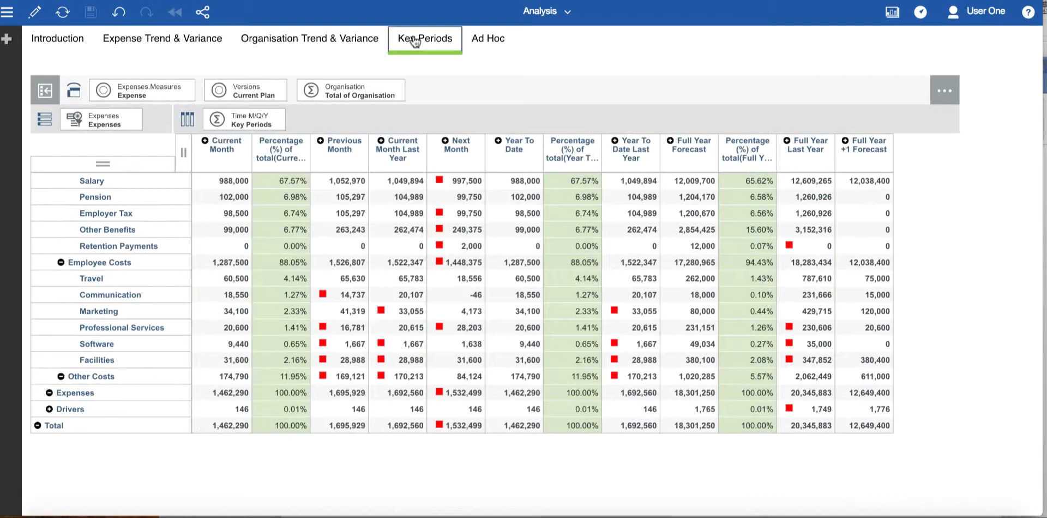
{"action": "left_click", "coordinate": [494, 49]}
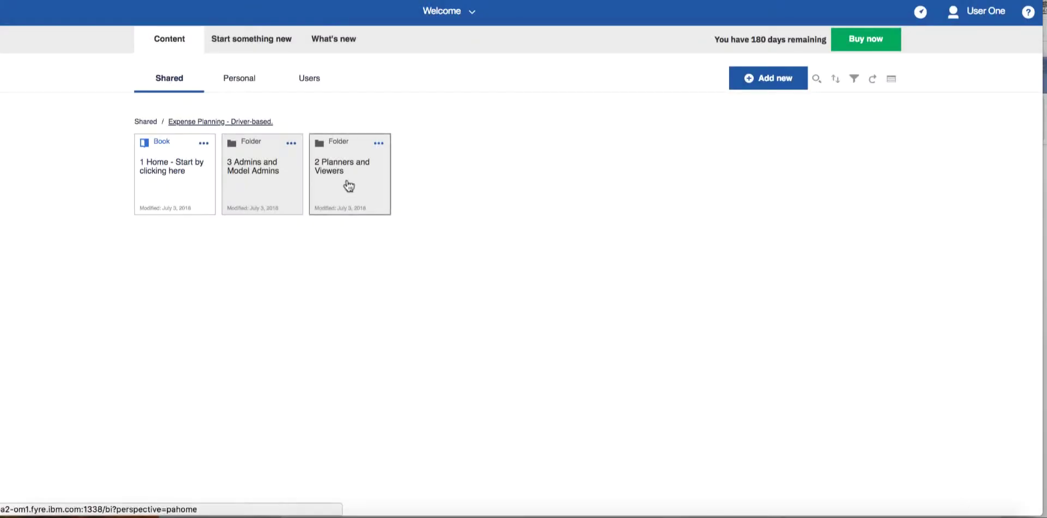
Browse the 2 Planners and Viewers folder and check the action menus for the Analysis book and a folder
{"action": "left_click", "coordinate": [348, 185]}
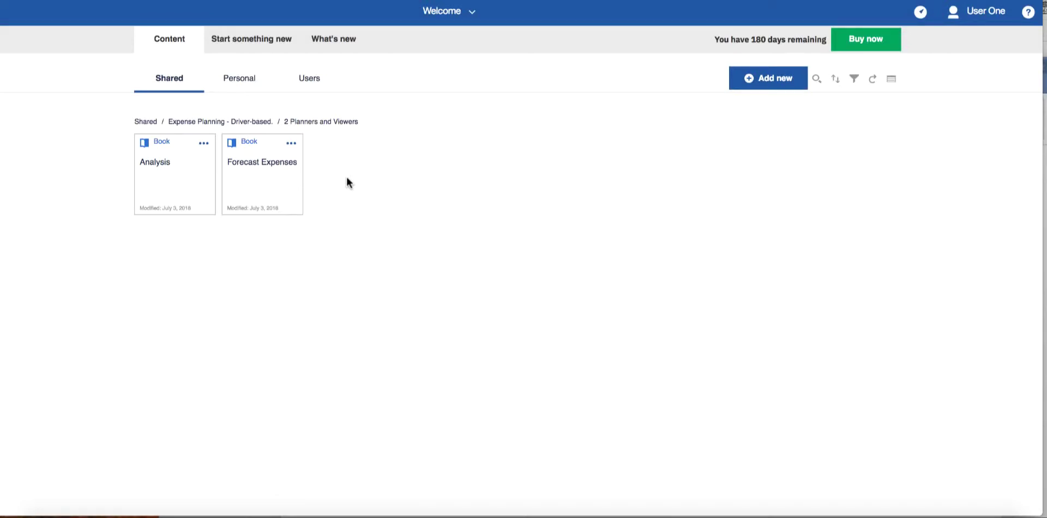
{"action": "left_click", "coordinate": [202, 143]}
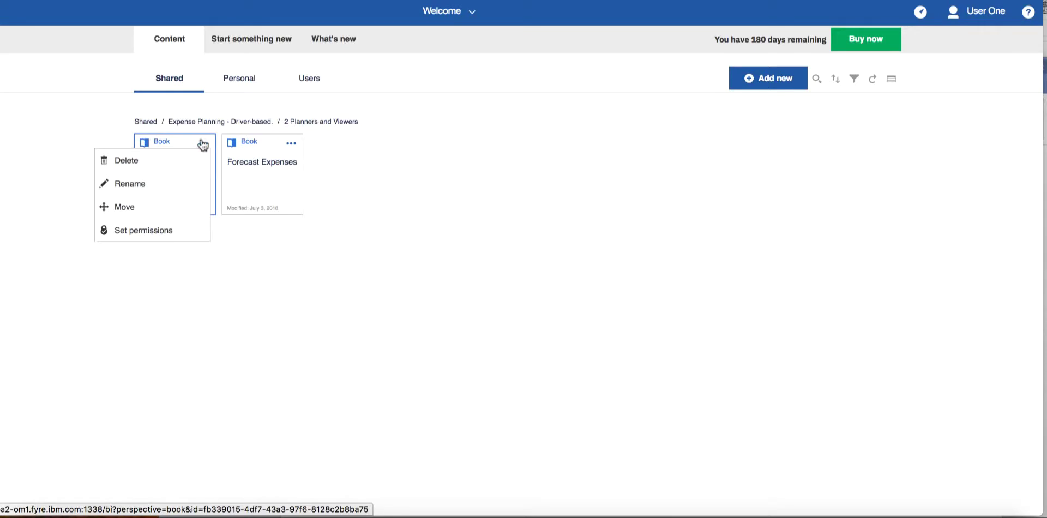
{"action": "left_click", "coordinate": [225, 124]}
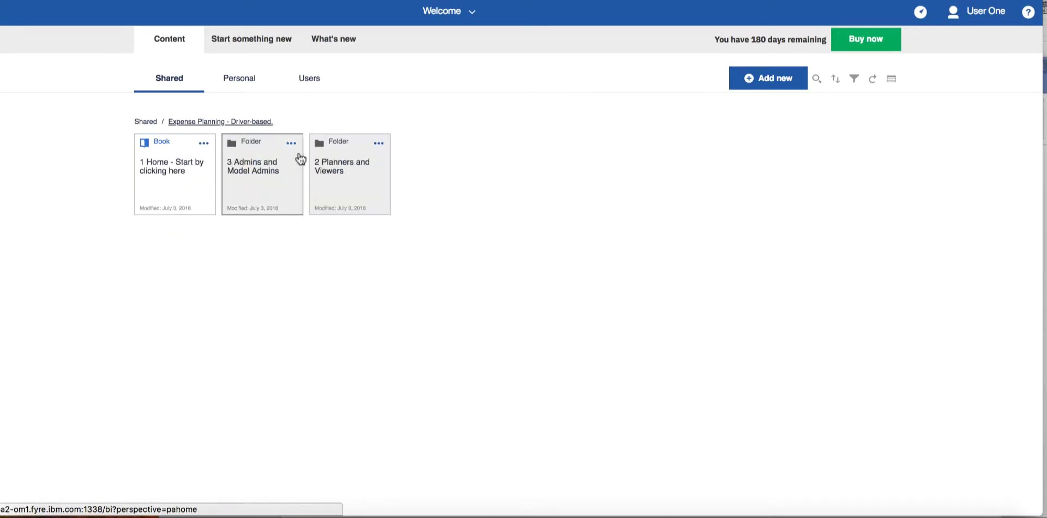
{"action": "left_click", "coordinate": [380, 144]}
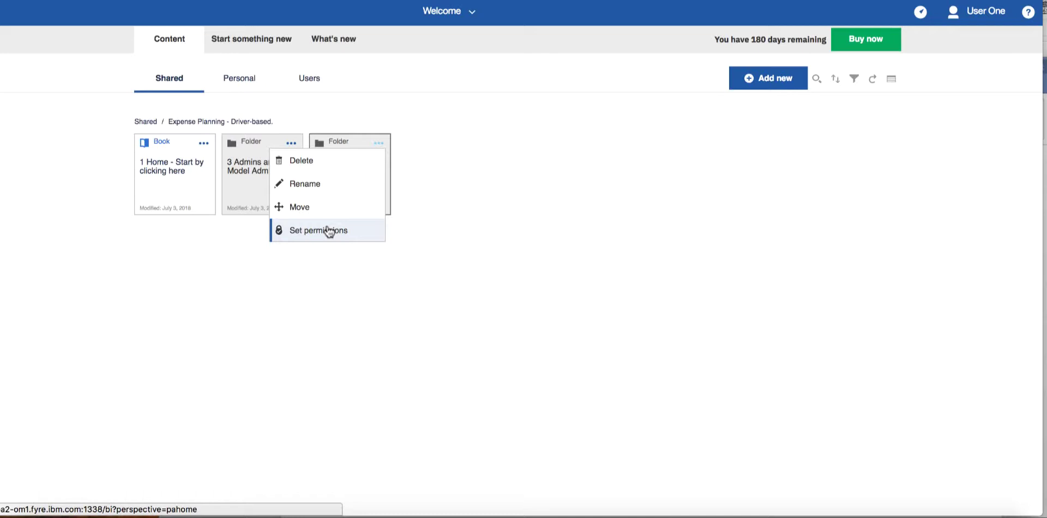
Open the Forecast Expenses book on its Enter Forecast sheet
{"action": "left_click", "coordinate": [327, 167]}
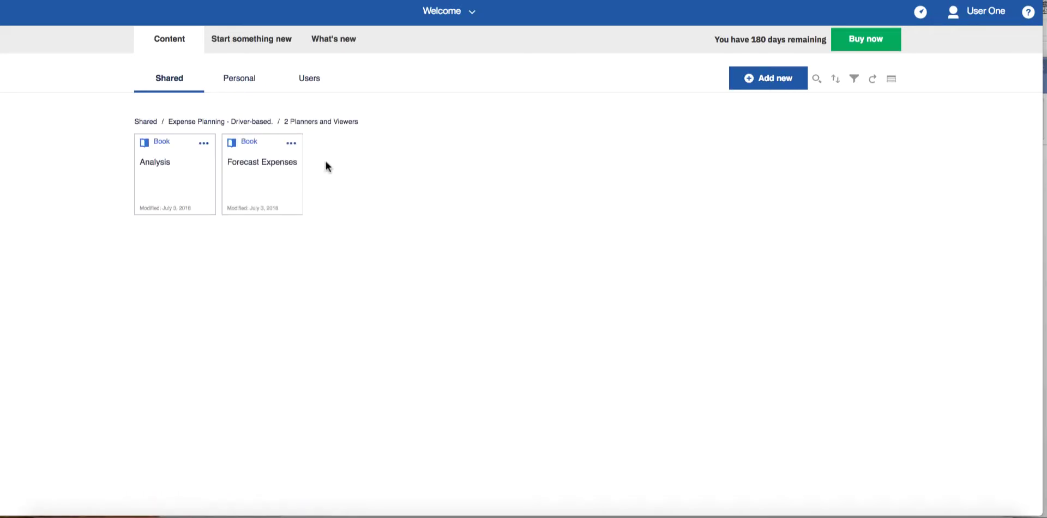
{"action": "left_click", "coordinate": [267, 171]}
{"action": "left_click", "coordinate": [122, 44]}
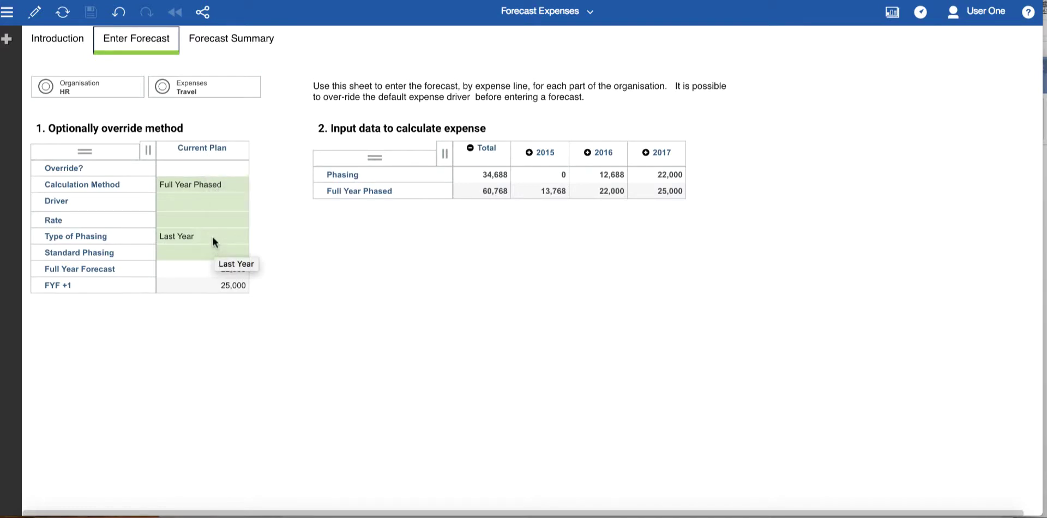
Select the 22,000 Full Year Forecast and switch the expense line to Salary
{"action": "left_click", "coordinate": [195, 271]}
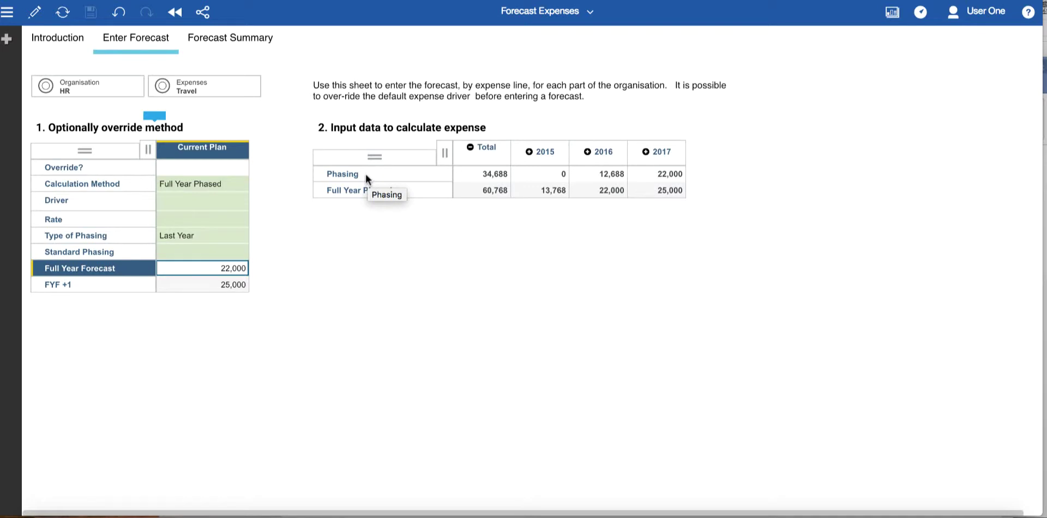
{"action": "left_click", "coordinate": [234, 87]}
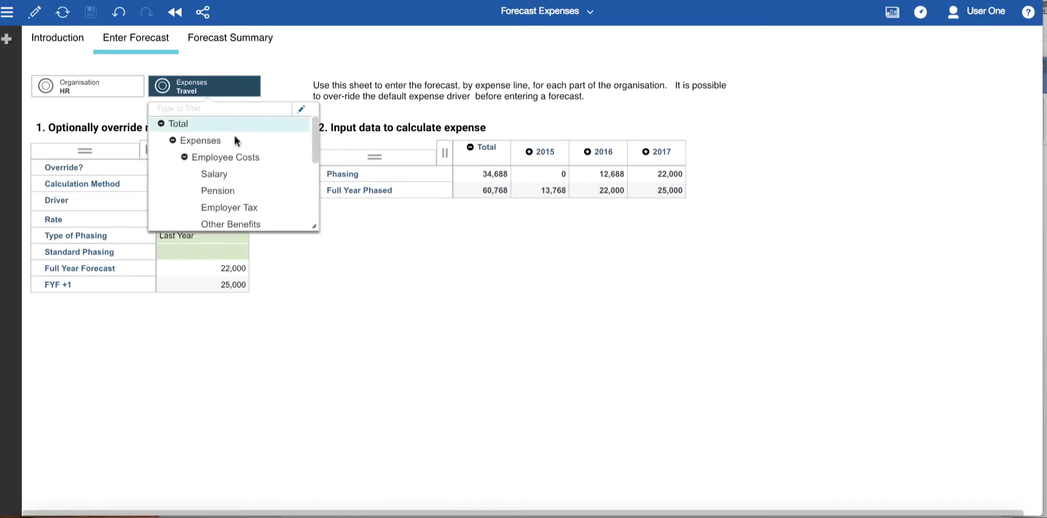
{"action": "left_click", "coordinate": [228, 173]}
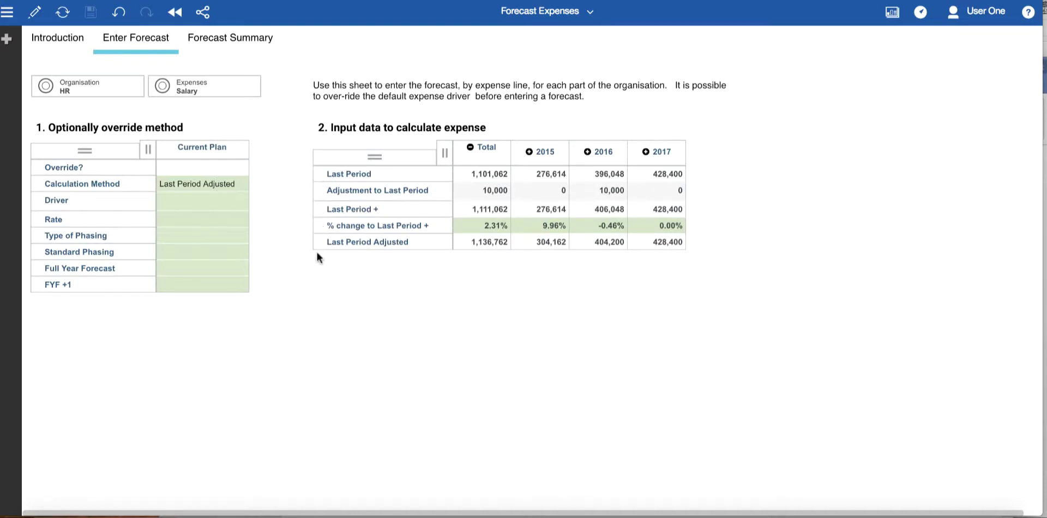
Set Override? to Yes for the Current Plan
{"action": "left_click", "coordinate": [234, 169]}
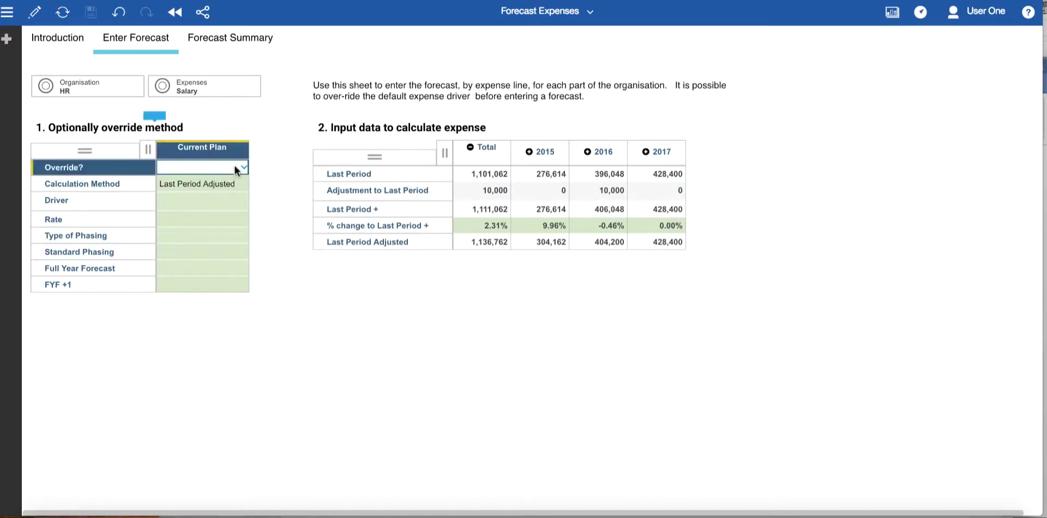
{"action": "left_click", "coordinate": [244, 168]}
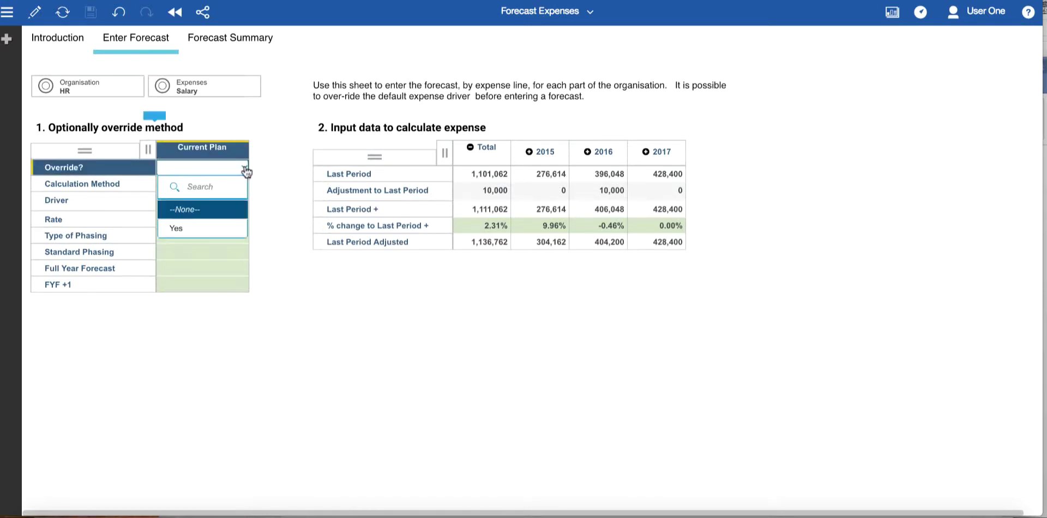
{"action": "left_click", "coordinate": [197, 229]}
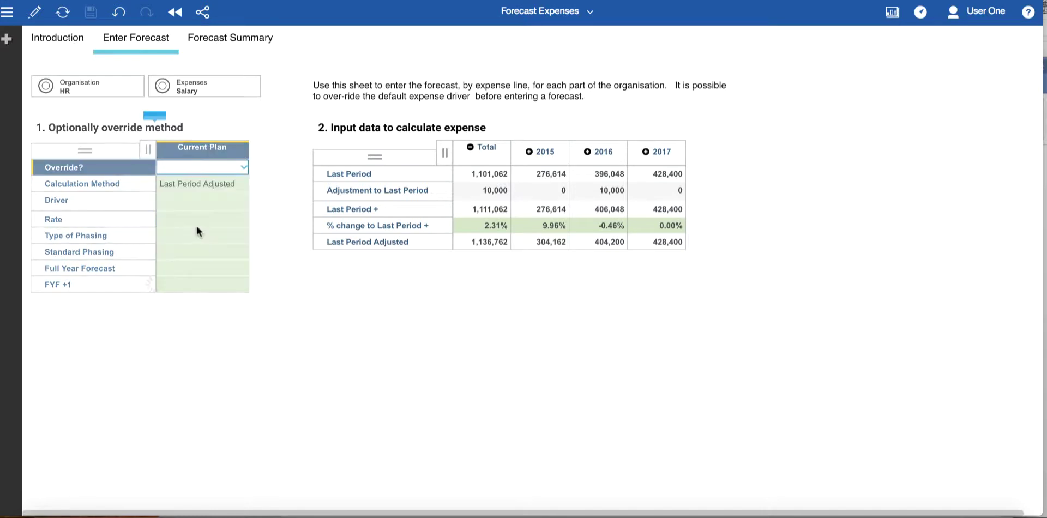
Change the calculation method to Volume * Rate and view the available drivers
{"action": "left_click", "coordinate": [240, 184]}
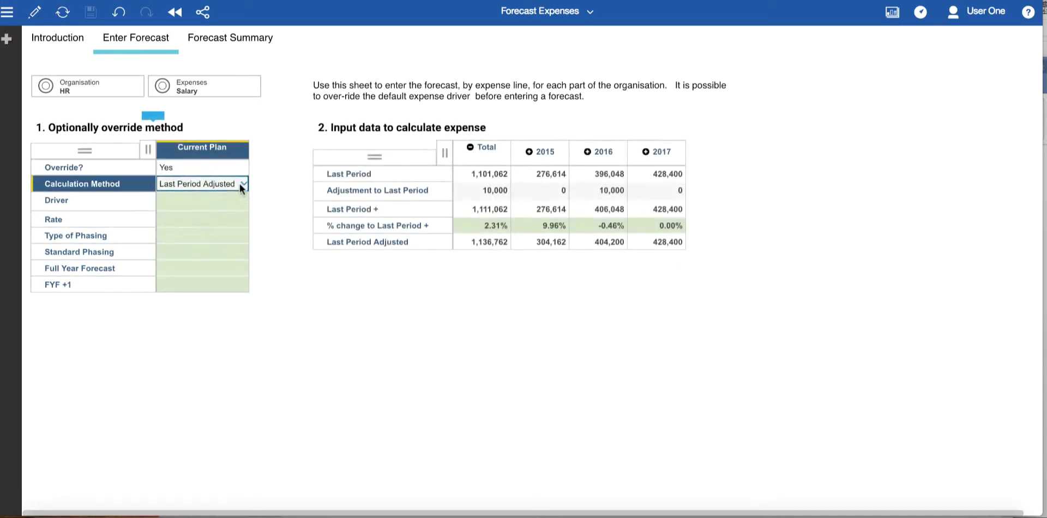
{"action": "left_click", "coordinate": [243, 182]}
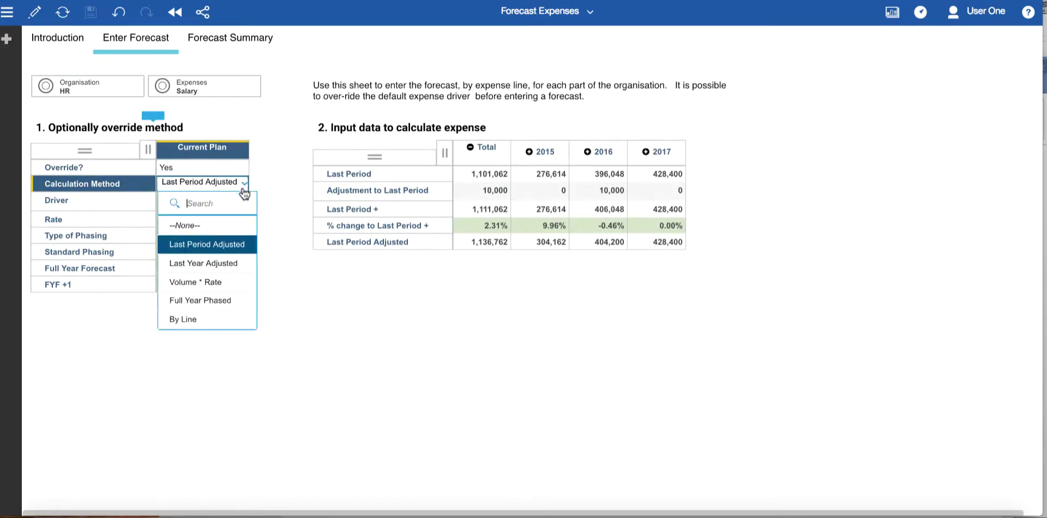
{"action": "left_click", "coordinate": [235, 281]}
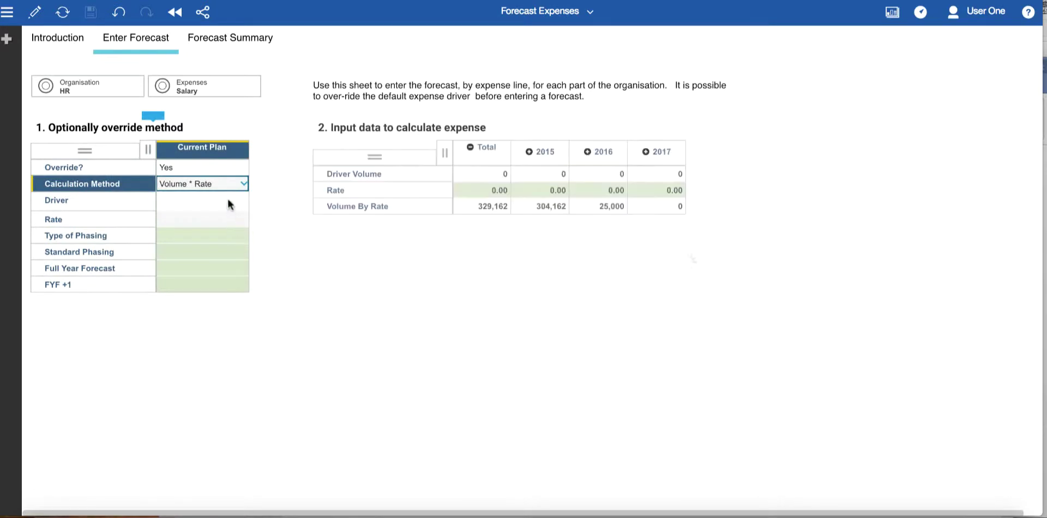
{"action": "left_click", "coordinate": [228, 203]}
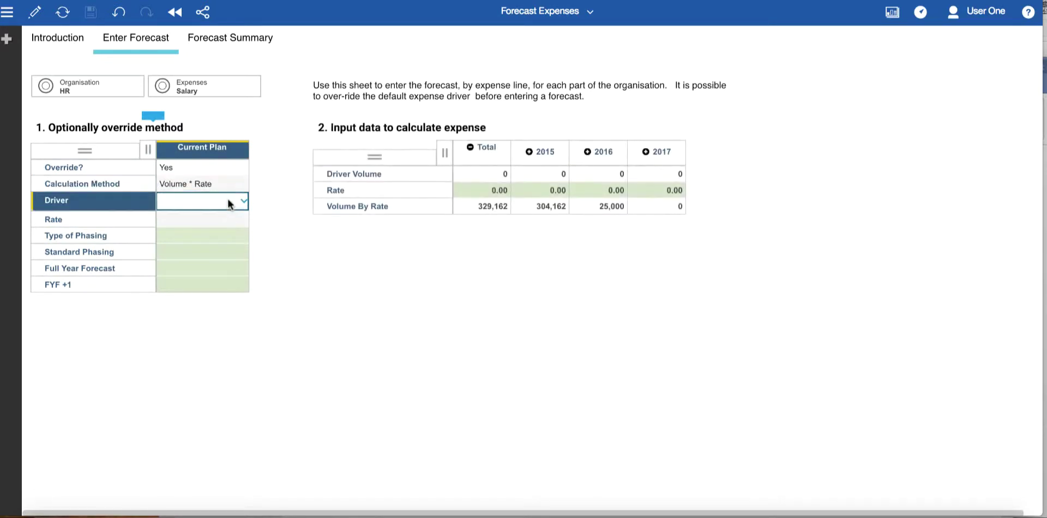
{"action": "left_click", "coordinate": [243, 204]}
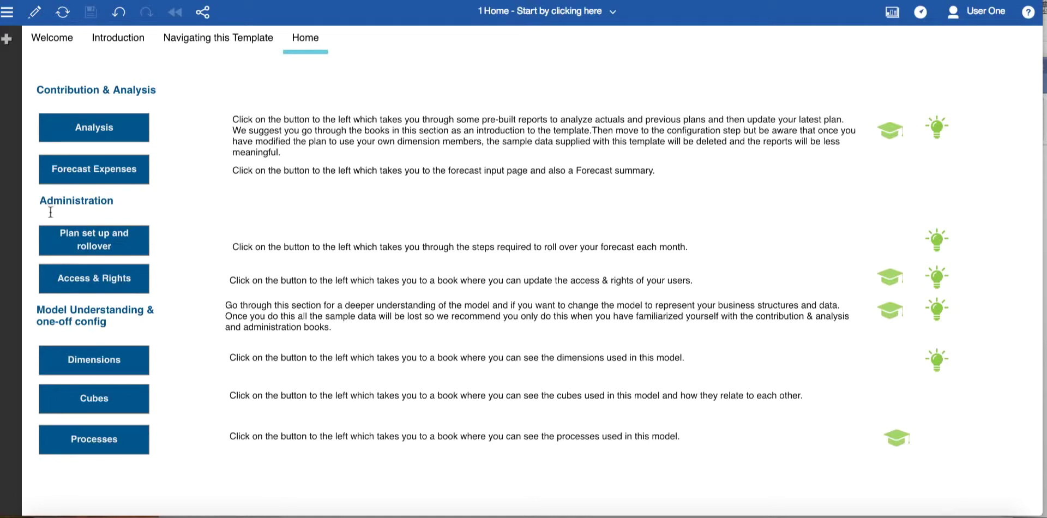
Tour Plan set up and rollover's Versions, Snapshot Expenses, ExpenseDim, Default Methods and Organisation pages, then Access & Rights
{"action": "left_click", "coordinate": [75, 240]}
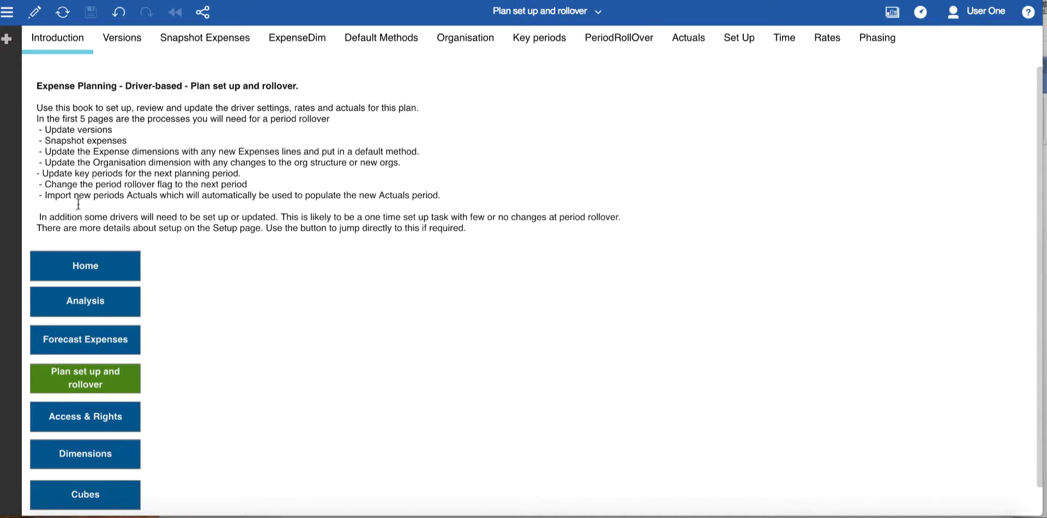
{"action": "left_click", "coordinate": [117, 41]}
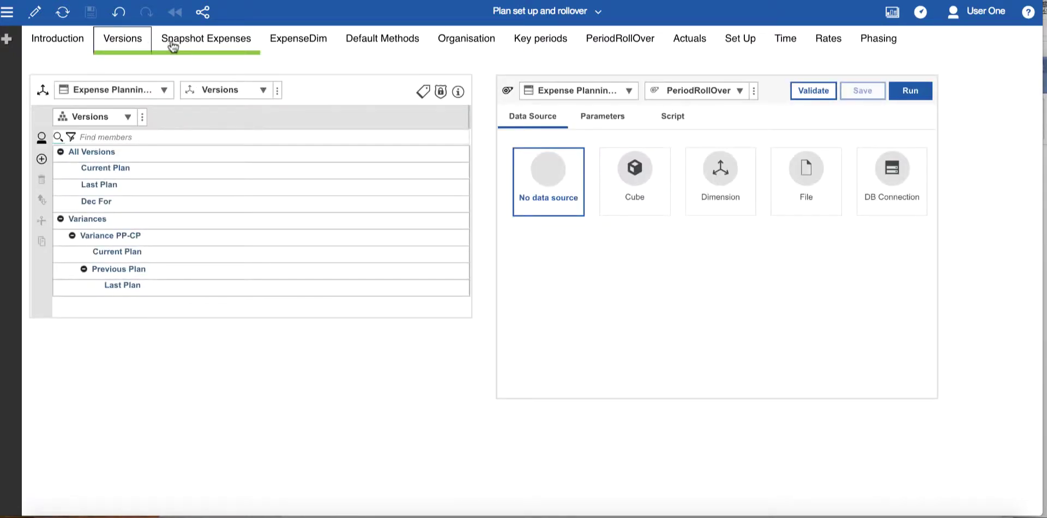
{"action": "left_click", "coordinate": [175, 46]}
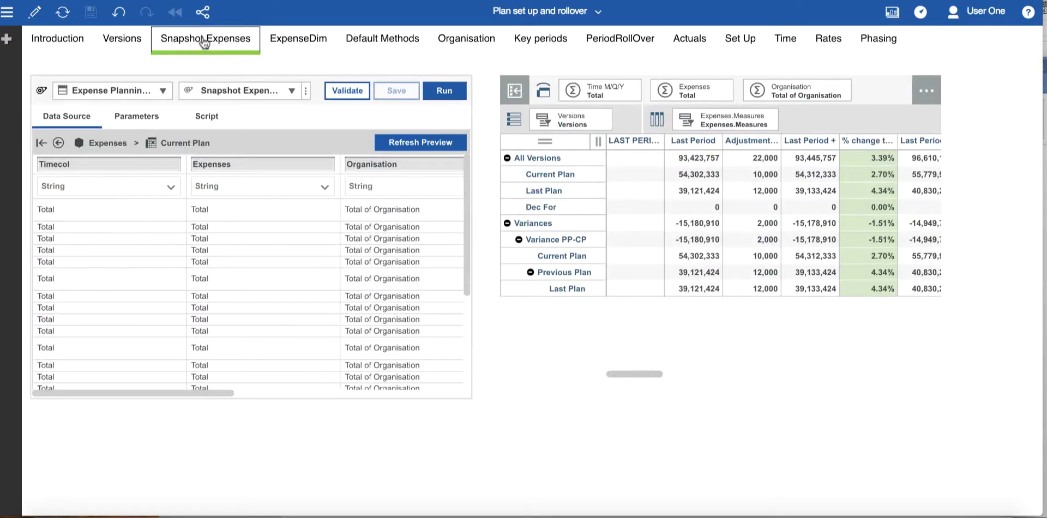
{"action": "left_click", "coordinate": [289, 44]}
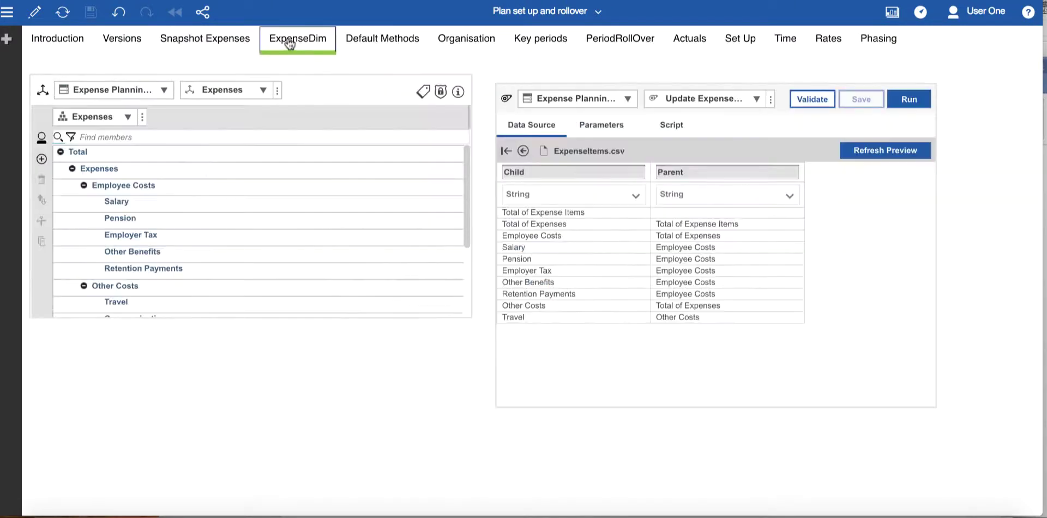
{"action": "left_click", "coordinate": [380, 40]}
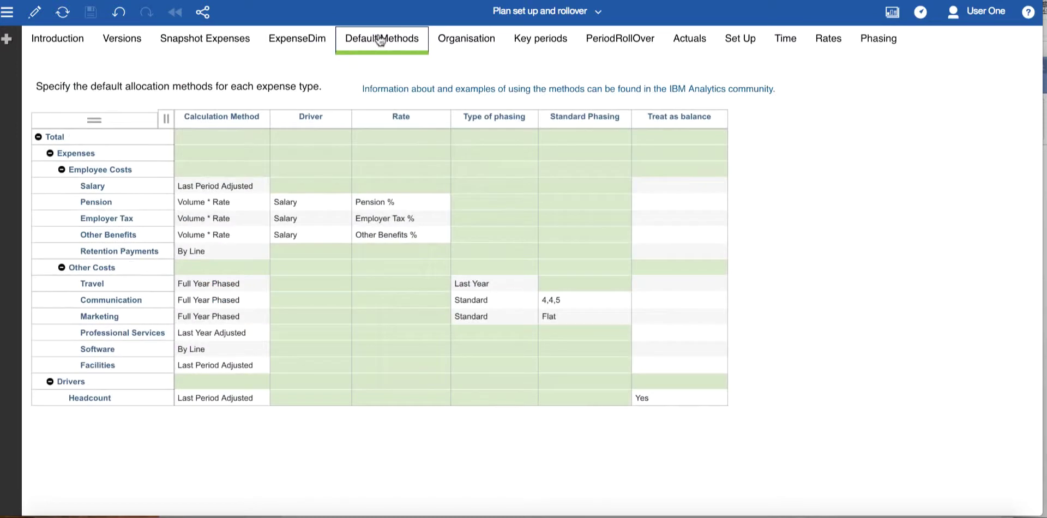
{"action": "left_click", "coordinate": [475, 43]}
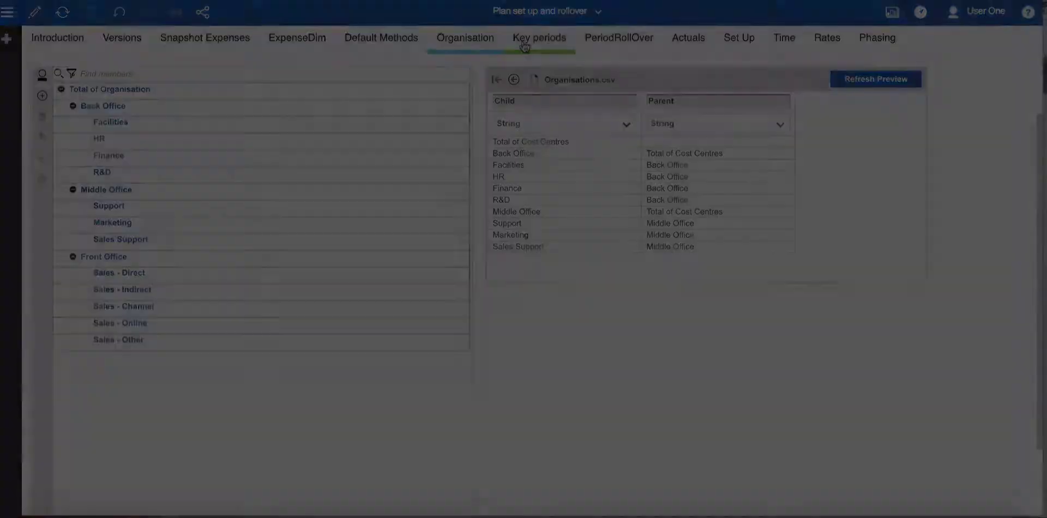
{"action": "left_click", "coordinate": [113, 287]}
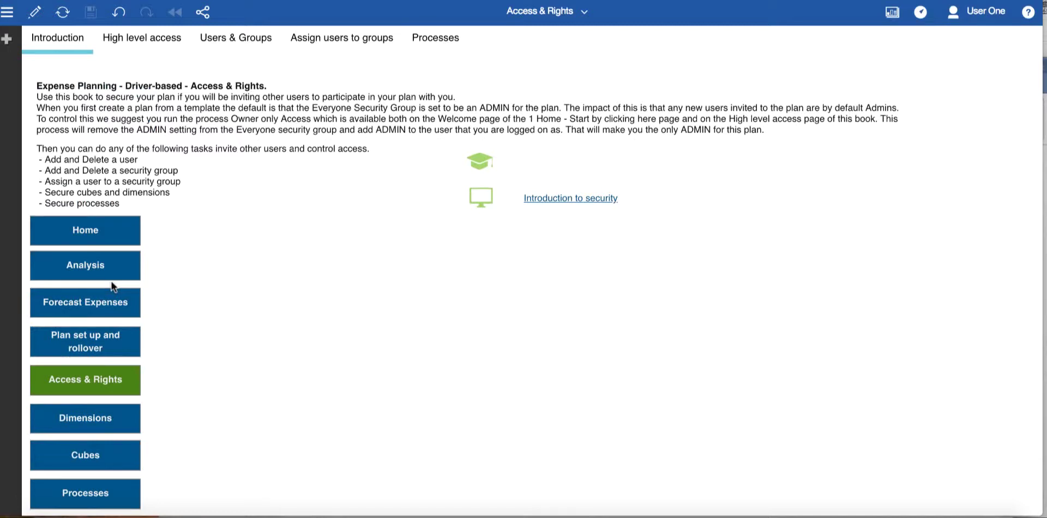
Review the Access & Rights book's High level access, Users & Groups and Assign users to groups pages
{"action": "left_click", "coordinate": [148, 47]}
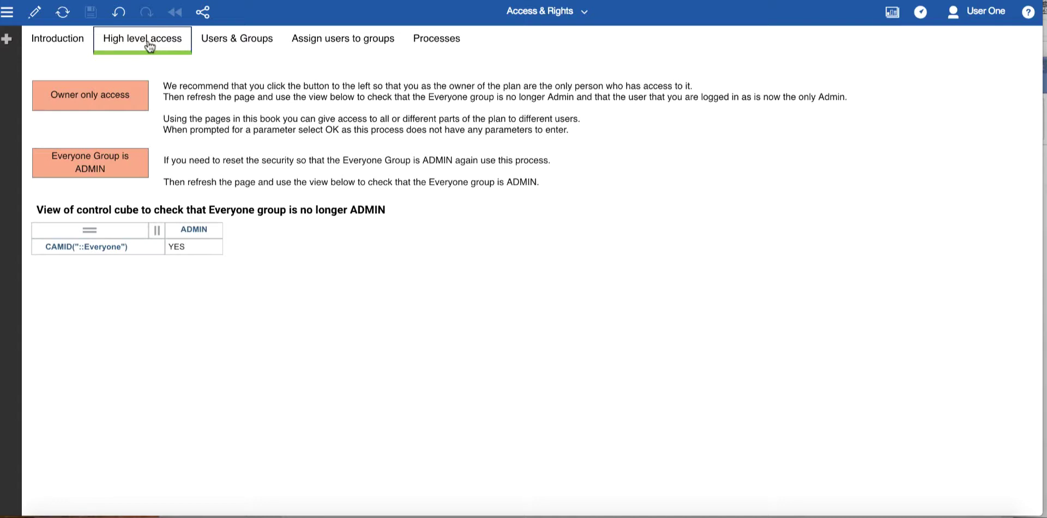
{"action": "left_click", "coordinate": [230, 42]}
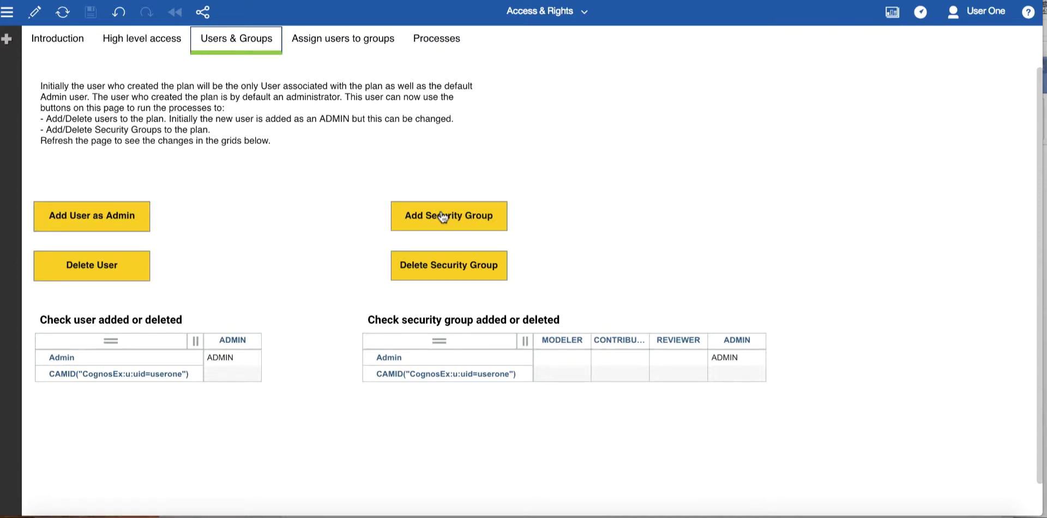
{"action": "left_click", "coordinate": [350, 45]}
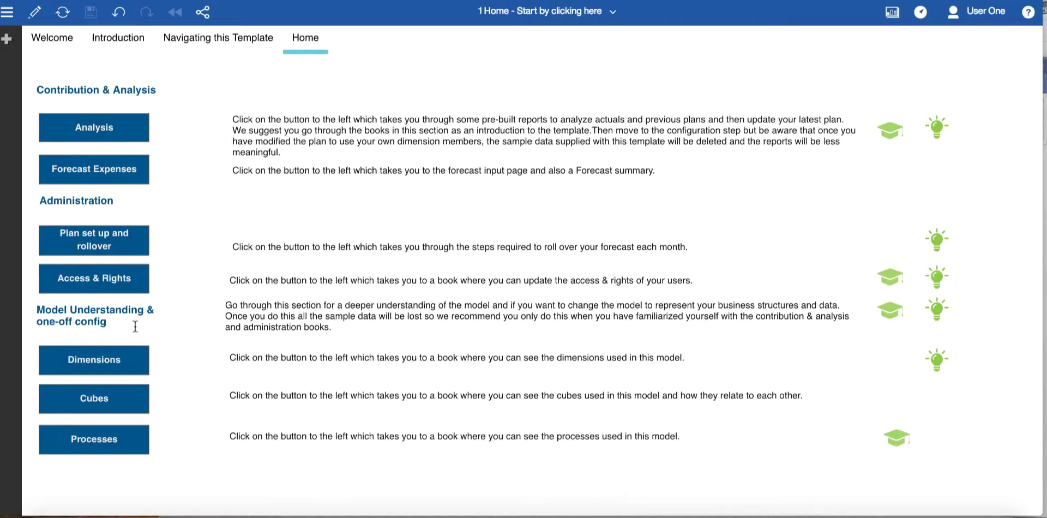
Browse the Expenses, Organisation and Measures dimensions, then open the Cubes book's flowchart
{"action": "left_click", "coordinate": [91, 360]}
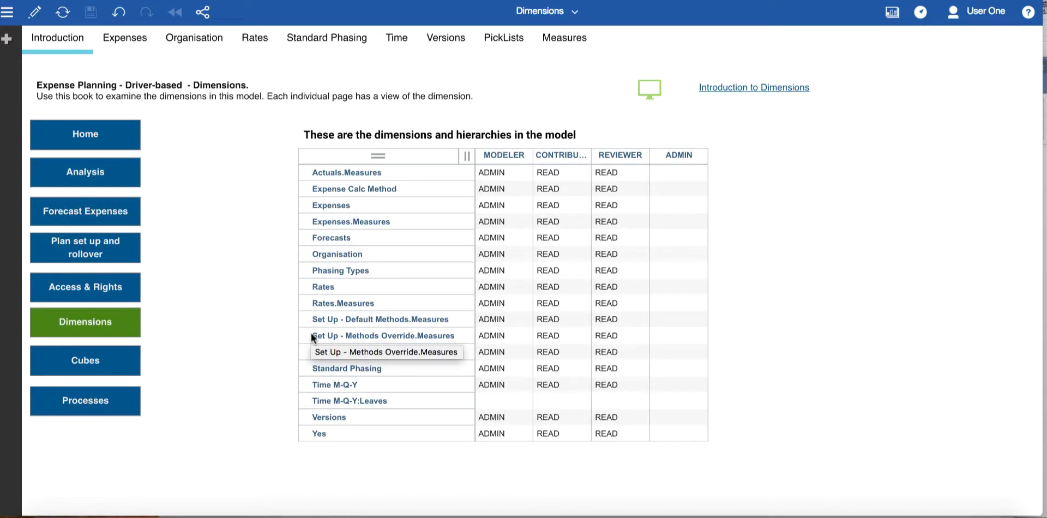
{"action": "left_click", "coordinate": [123, 49]}
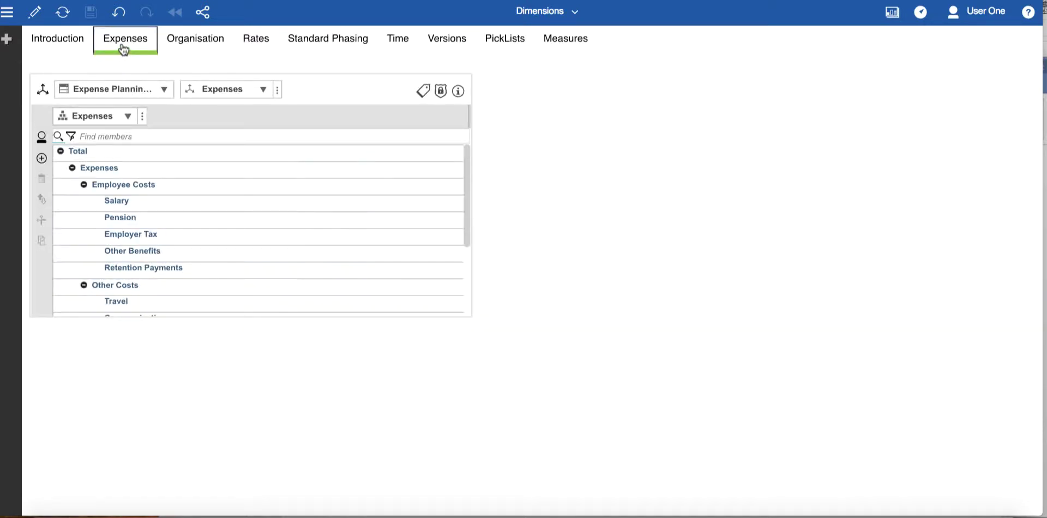
{"action": "left_click", "coordinate": [192, 46]}
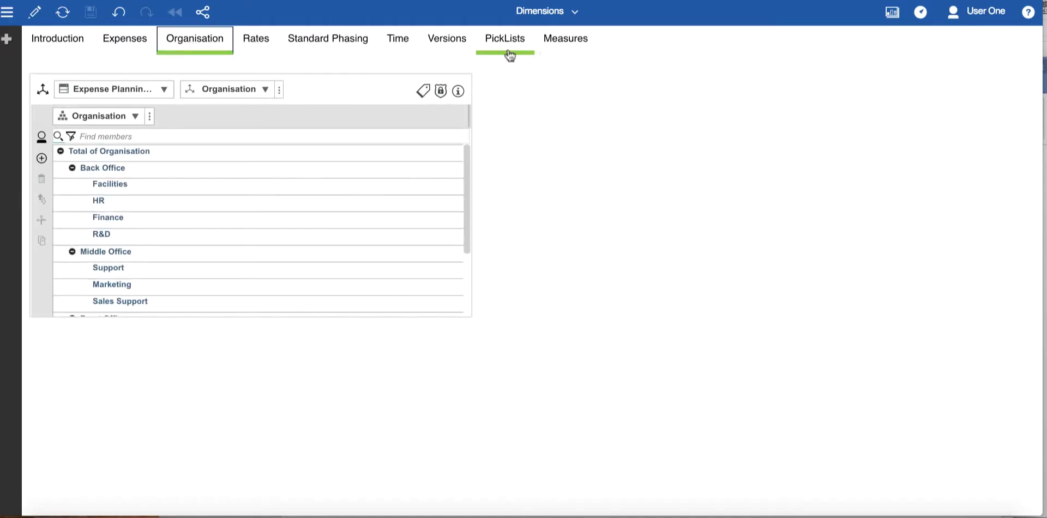
{"action": "left_click", "coordinate": [568, 46]}
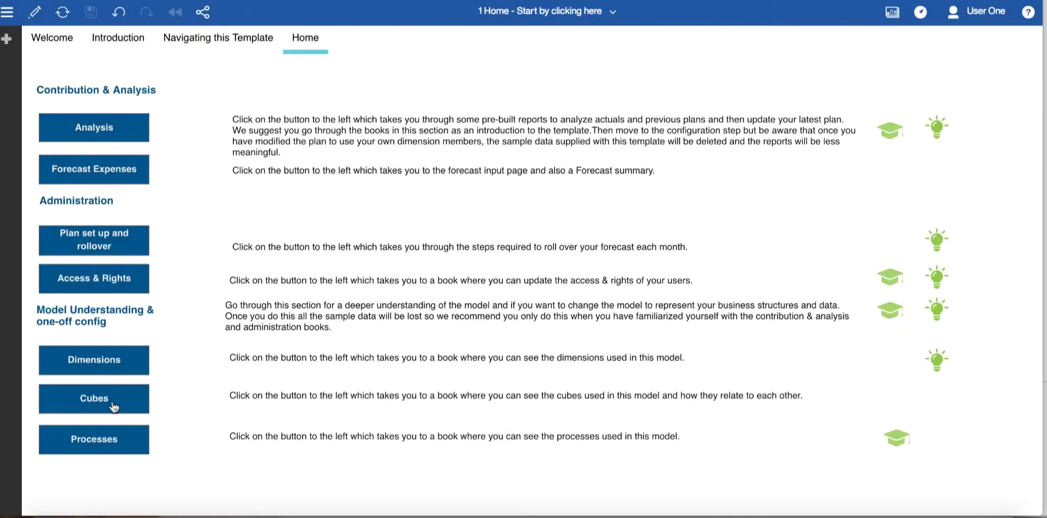
{"action": "left_click", "coordinate": [111, 405]}
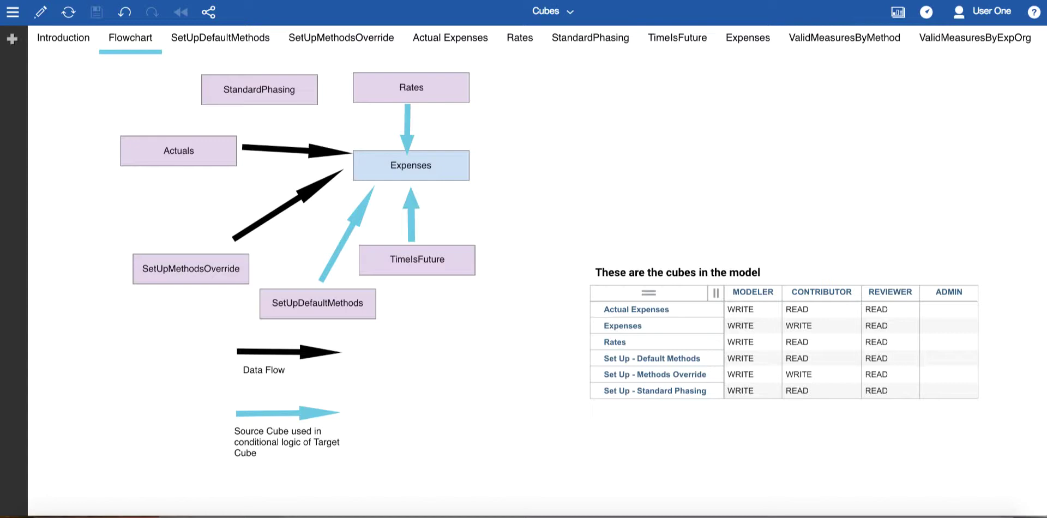
Inspect the SetUpDefaultMethods cube's rules, then view the TimeIsFuture cube
{"action": "left_click", "coordinate": [220, 37]}
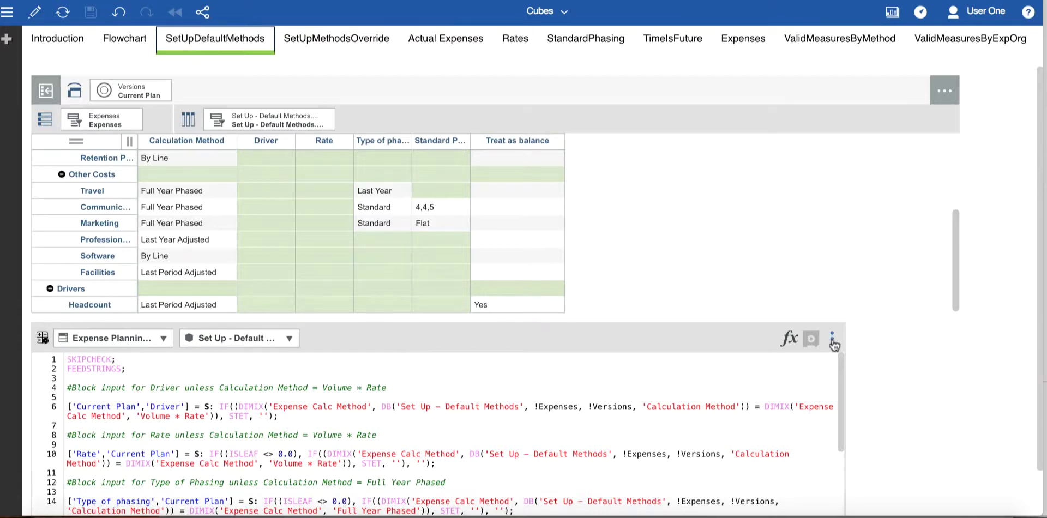
{"action": "scroll", "coordinate": [833, 345], "scroll_direction": "down", "scroll_amount": 1}
{"action": "left_click", "coordinate": [831, 289]}
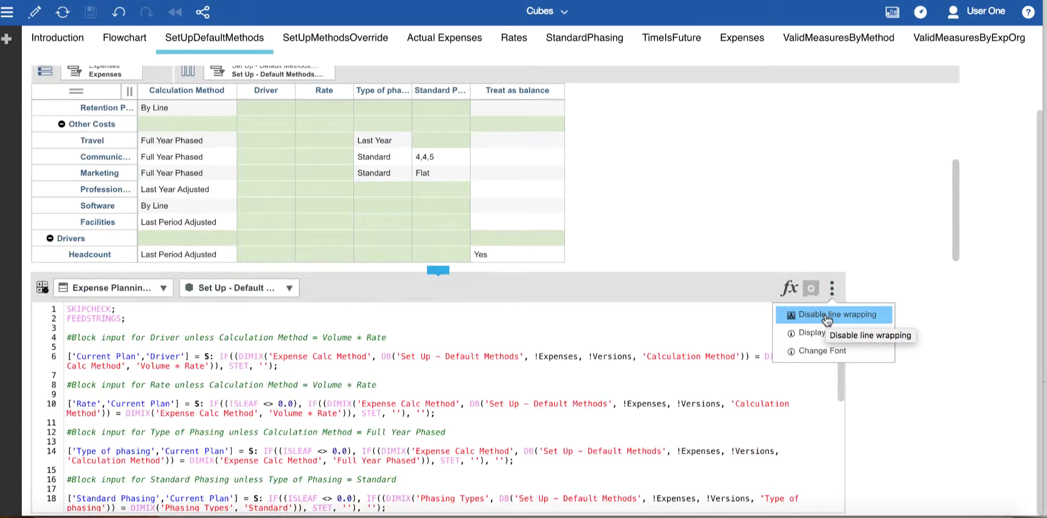
{"action": "left_click", "coordinate": [838, 379]}
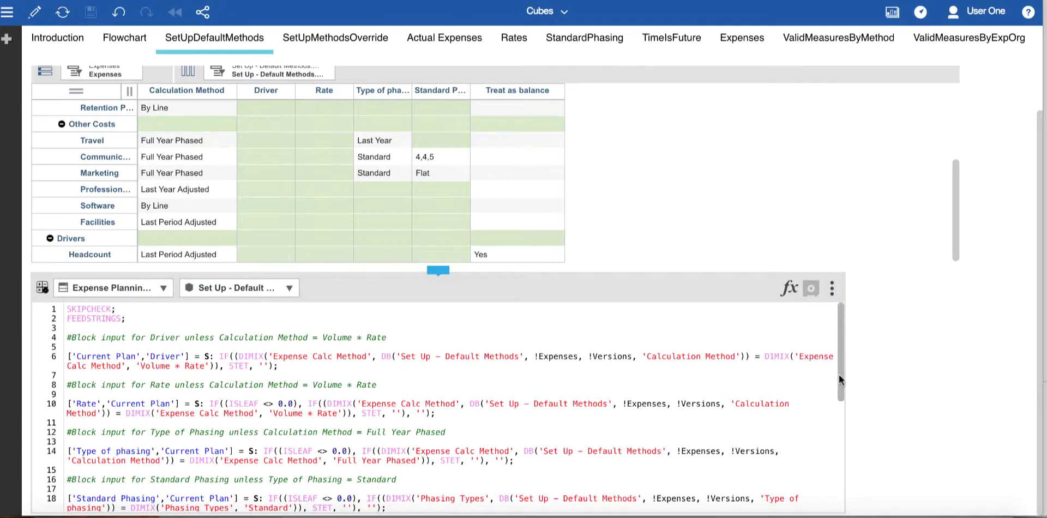
{"action": "scroll", "coordinate": [840, 382], "scroll_direction": "down", "scroll_amount": 1}
{"action": "left_click_drag", "start_coordinate": [843, 386], "coordinate": [863, 507]}
{"action": "left_click", "coordinate": [667, 39]}
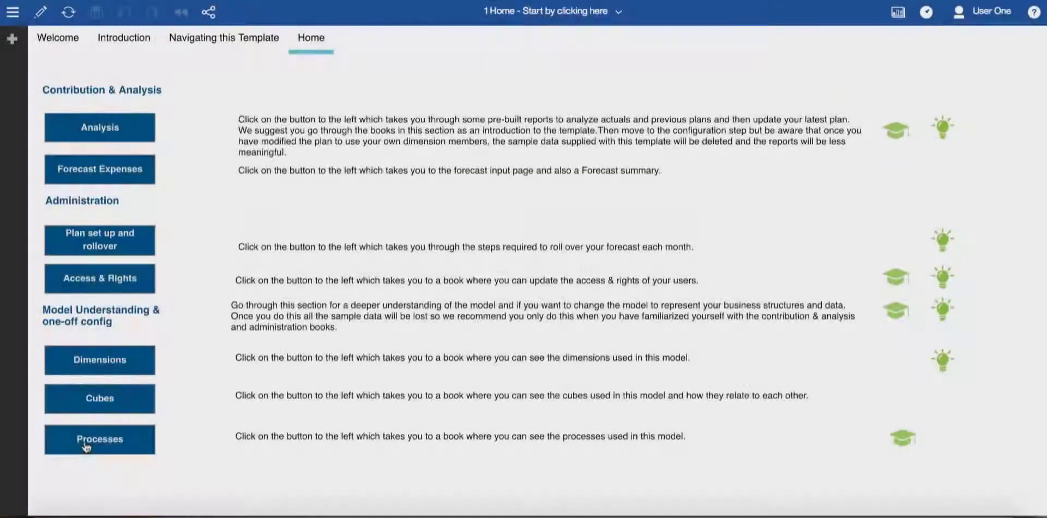
In the Processes book's review page, view the Add Security Group process script
{"action": "left_click", "coordinate": [87, 440]}
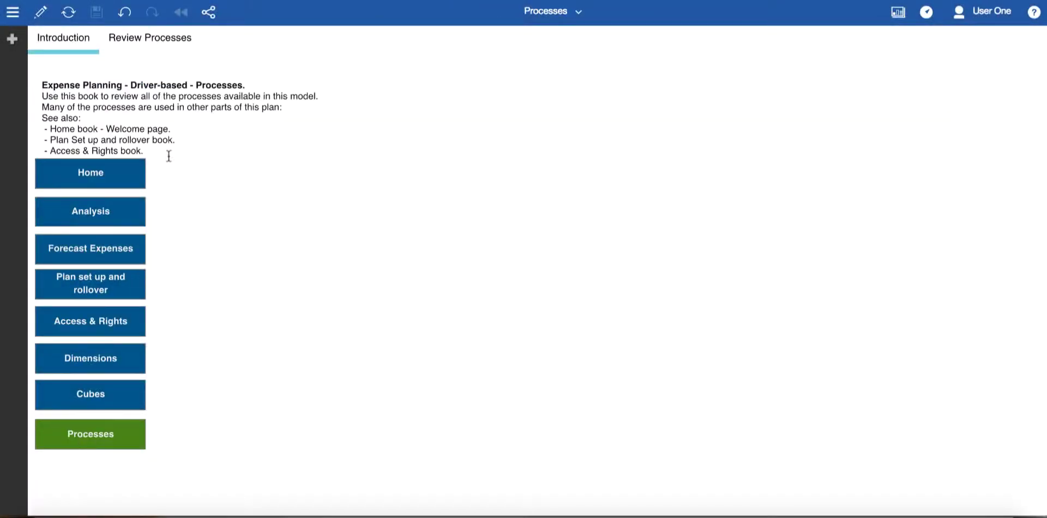
{"action": "left_click", "coordinate": [166, 41]}
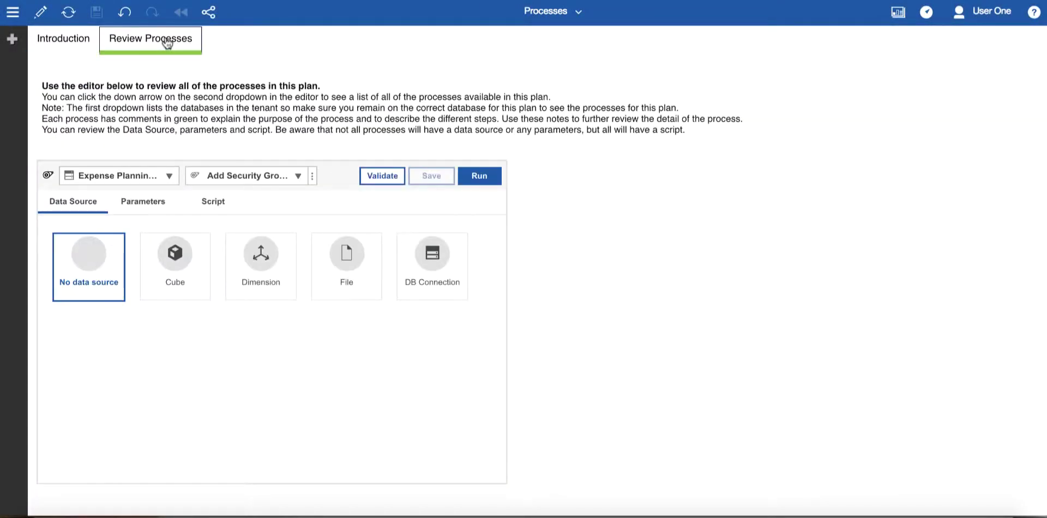
{"action": "left_click", "coordinate": [297, 179]}
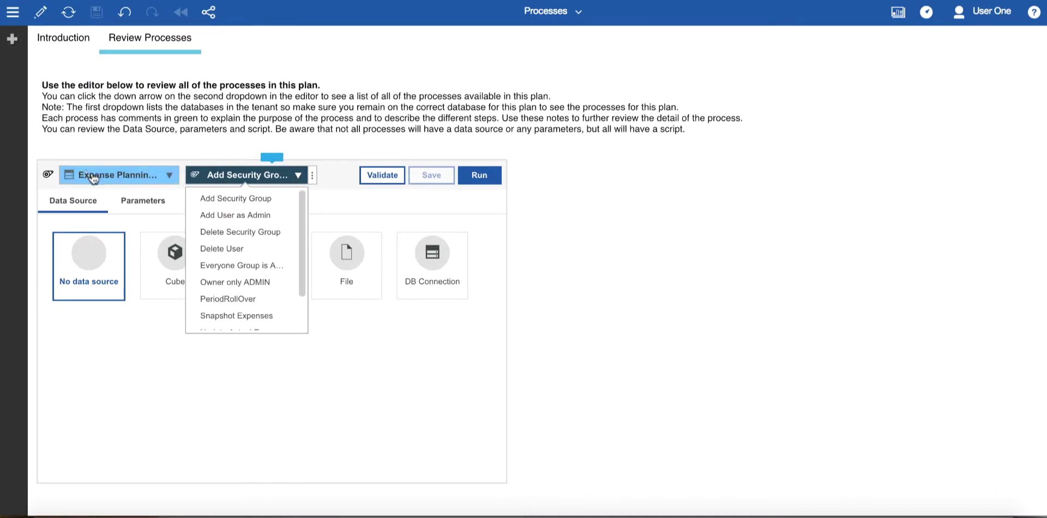
{"action": "left_click", "coordinate": [259, 198]}
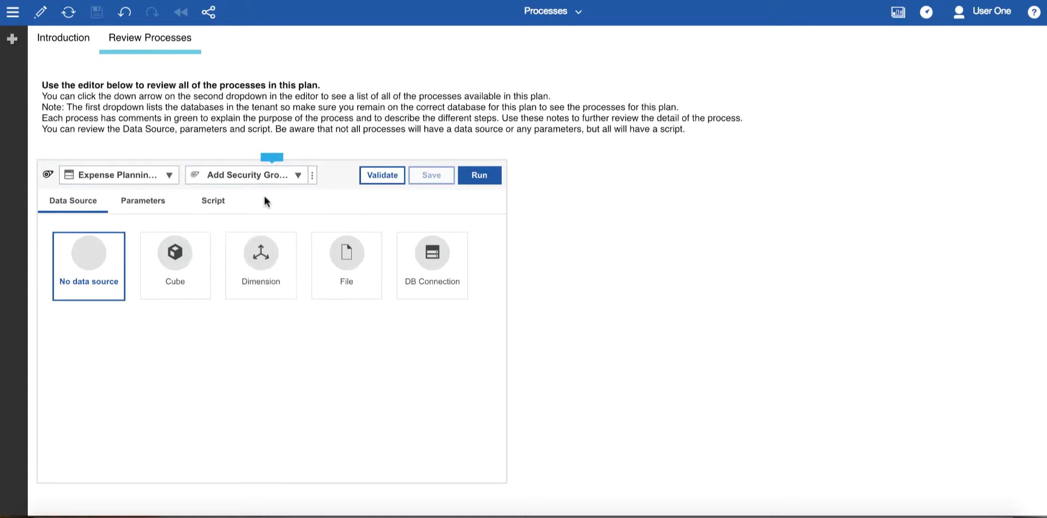
{"action": "left_click", "coordinate": [222, 204]}
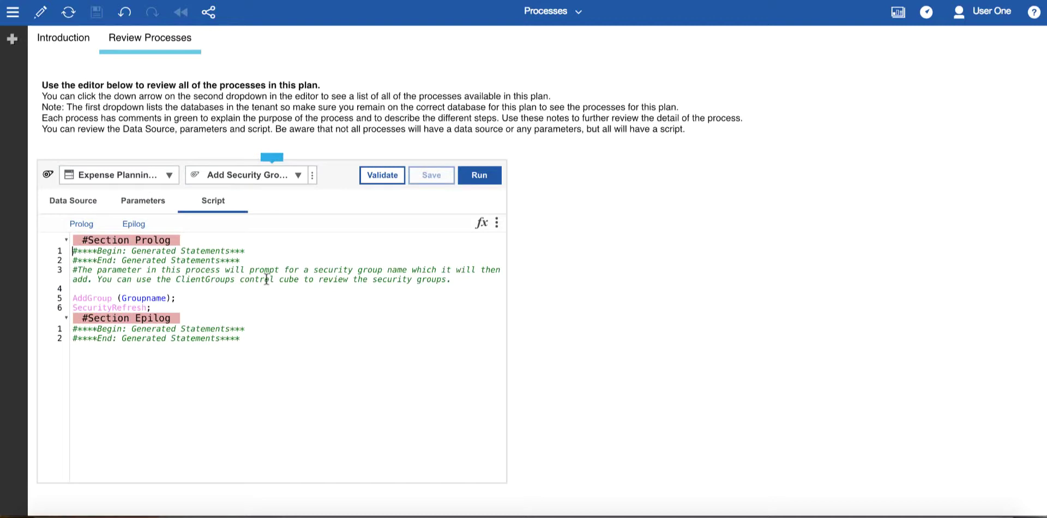
Review the Update Actual Expenses process, then return Home and reopen the Processes book
{"action": "left_click", "coordinate": [300, 177]}
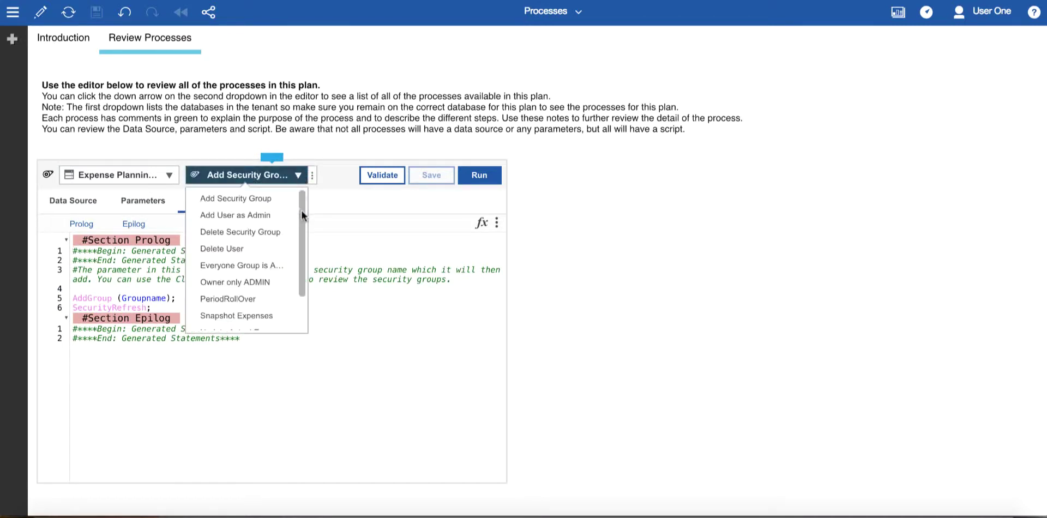
{"action": "left_click_drag", "start_coordinate": [301, 209], "coordinate": [299, 244]}
{"action": "left_click", "coordinate": [256, 288]}
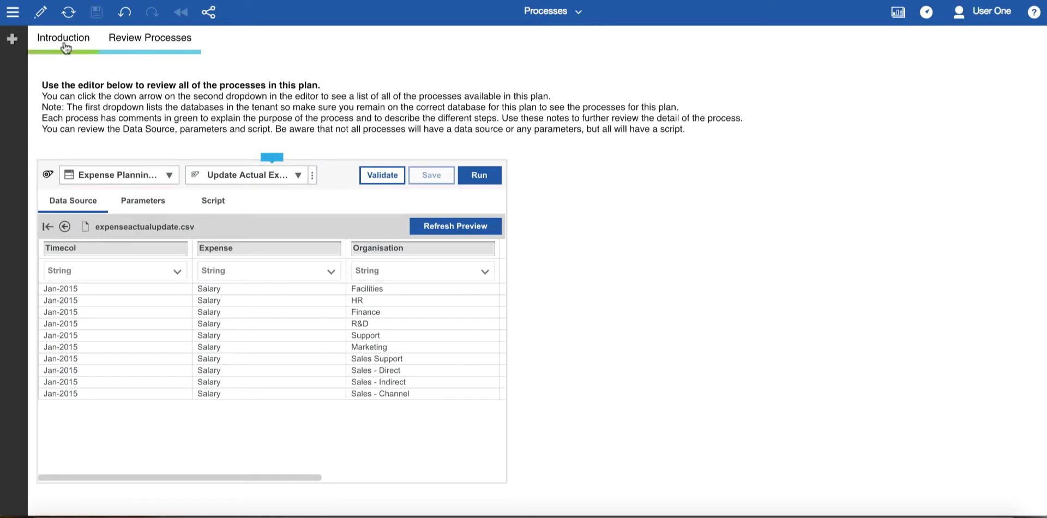
{"action": "left_click", "coordinate": [534, 16]}
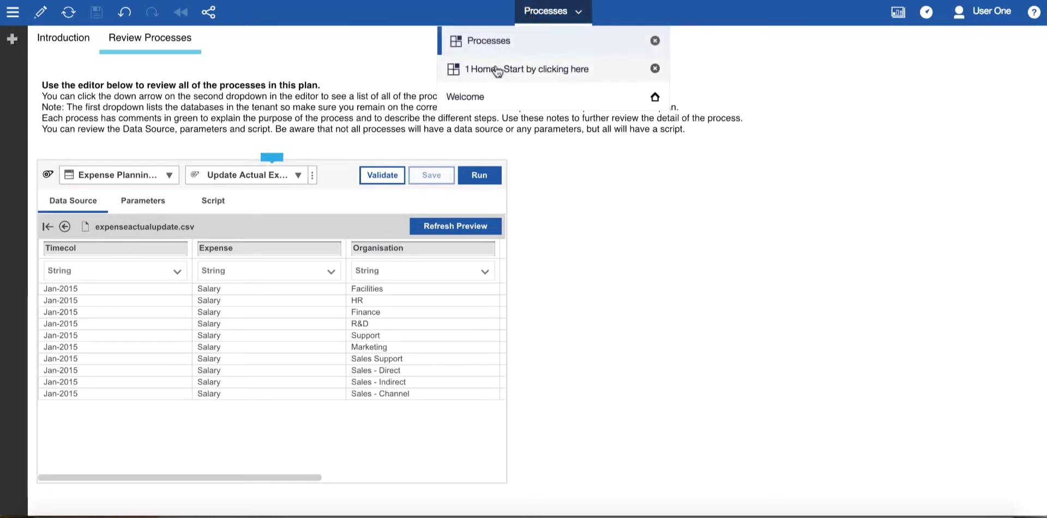
{"action": "left_click", "coordinate": [497, 70]}
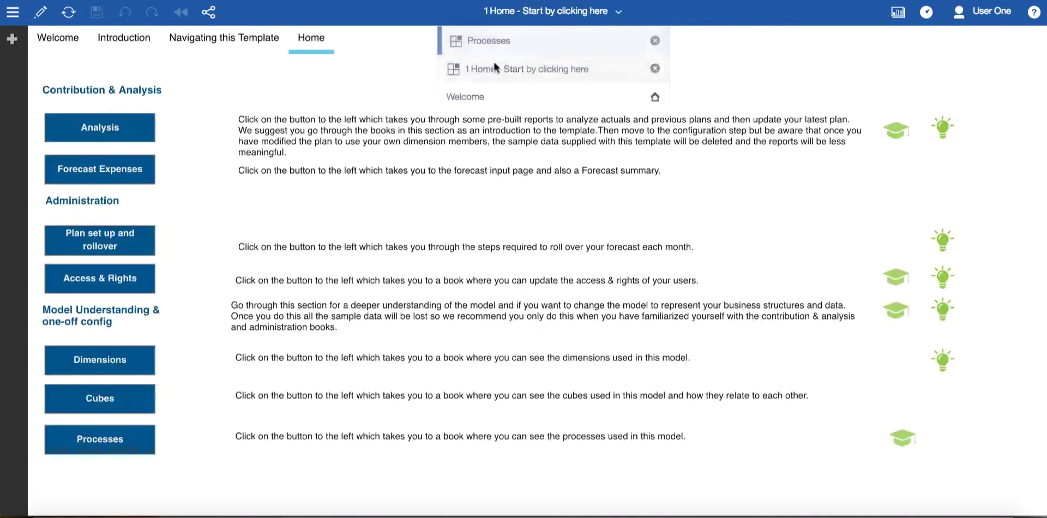
{"action": "left_click", "coordinate": [95, 443]}
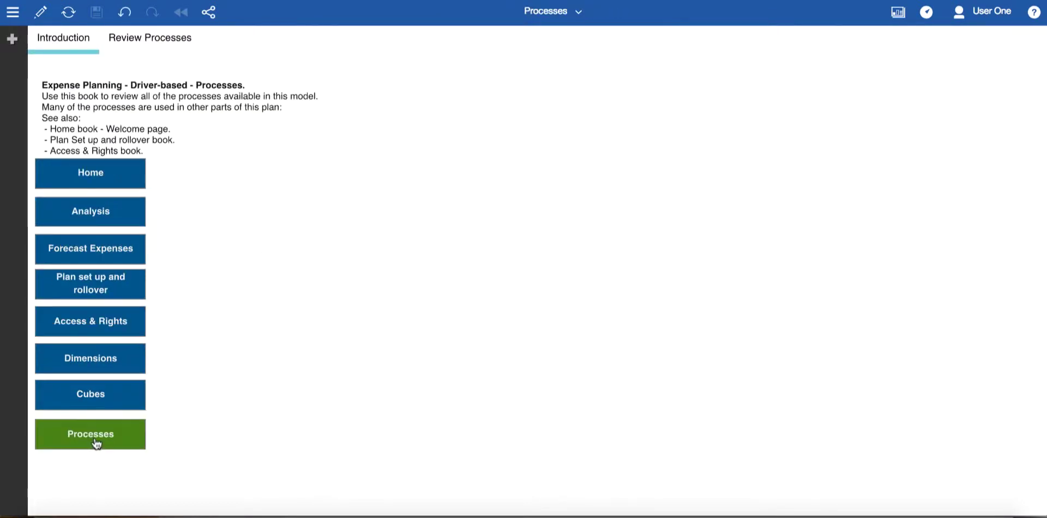